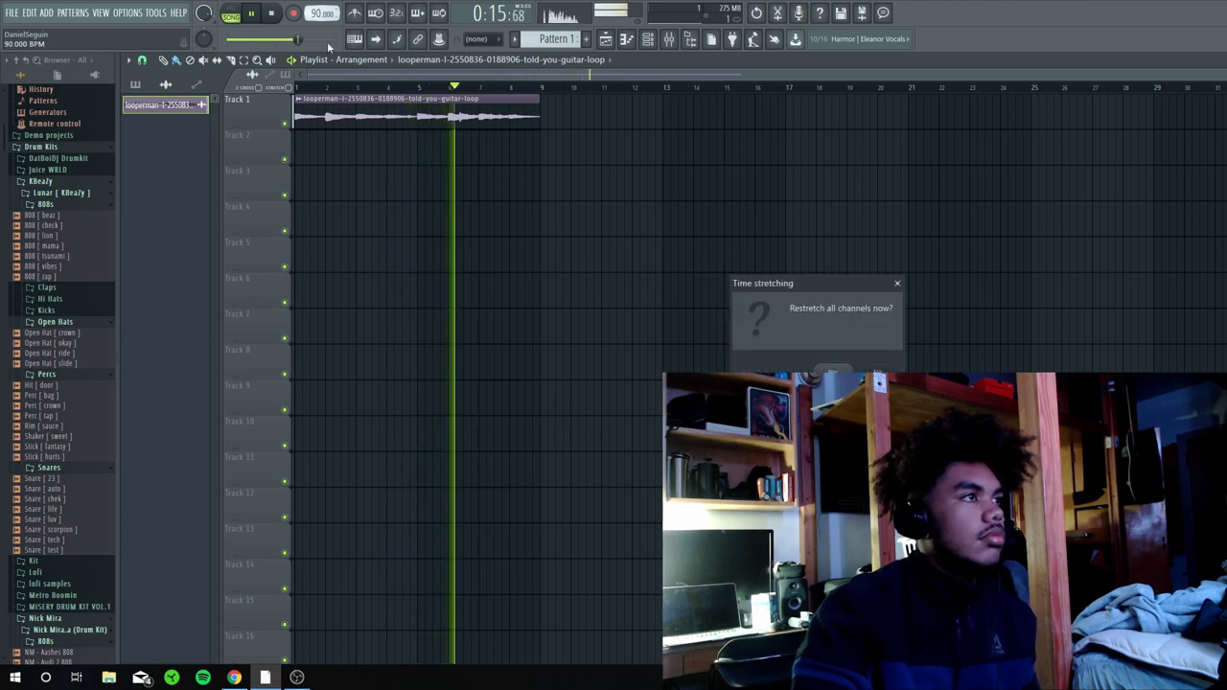
- Set the project tempo to 94 BPM and restretch the guitar loop's channel to match
left_click(821, 366)
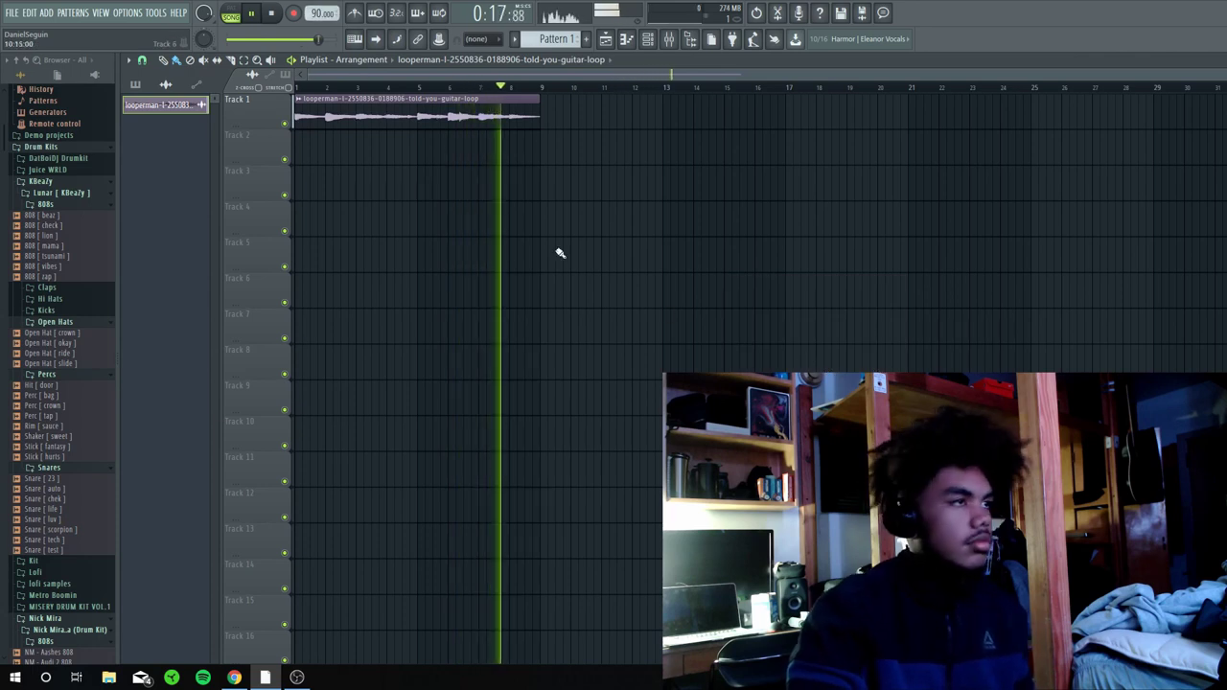
double_click(458, 119)
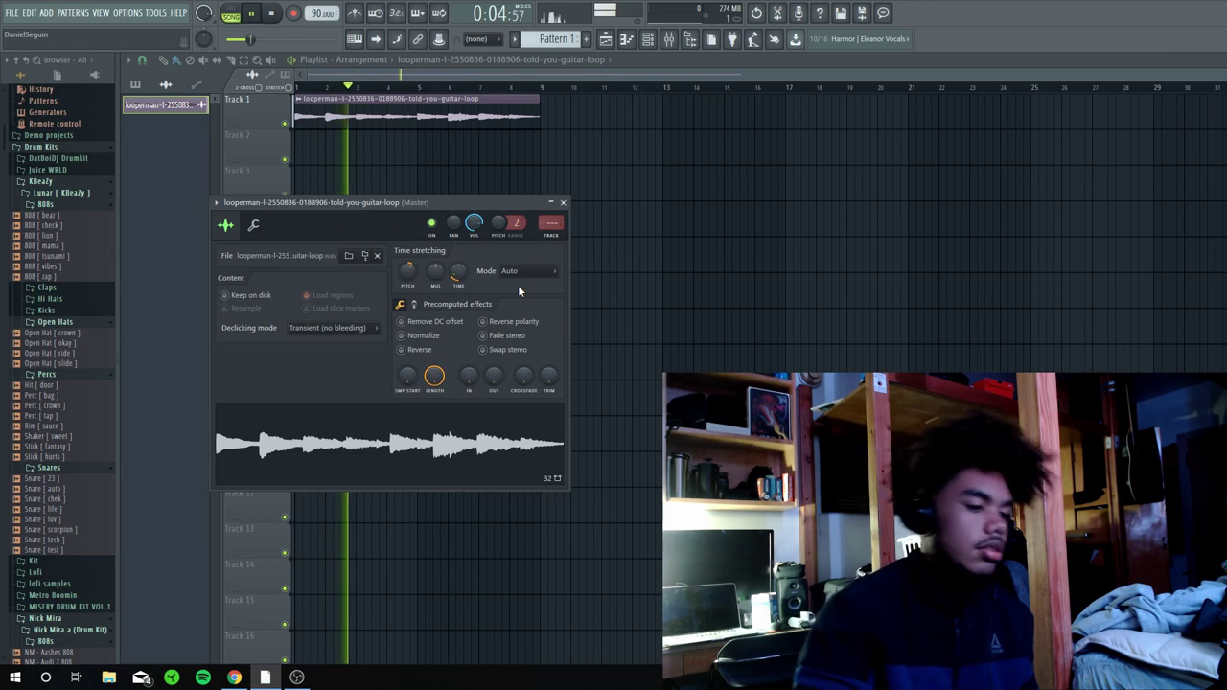
left_click(563, 203)
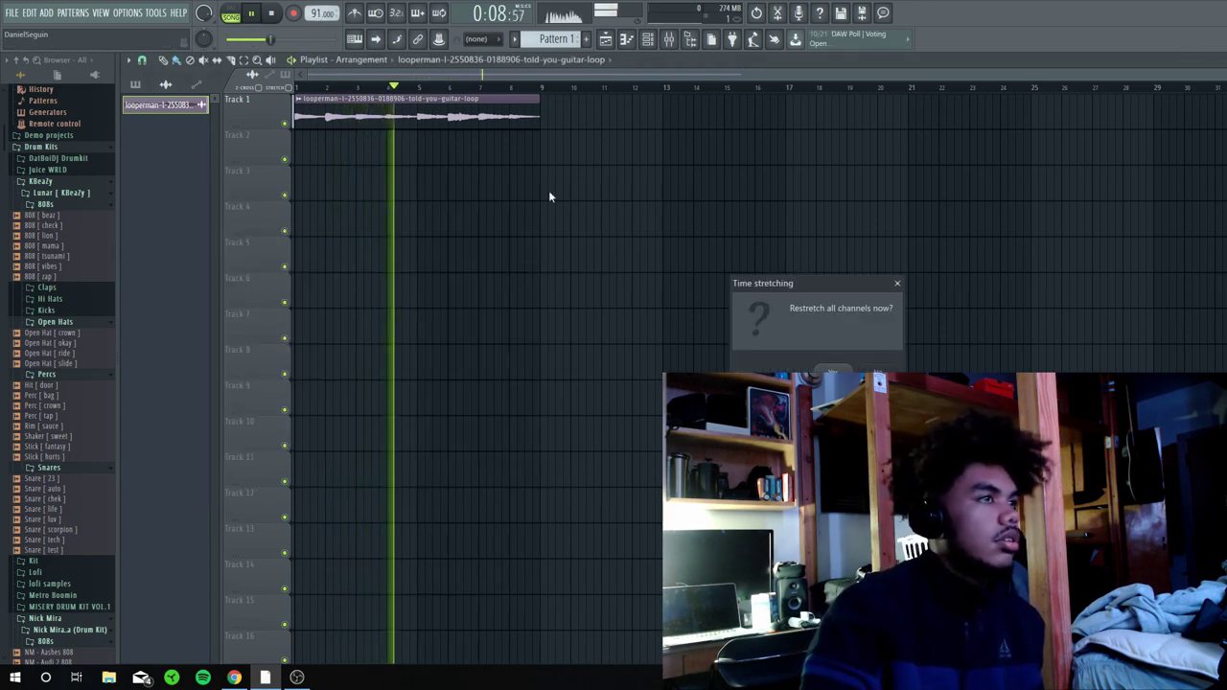
key("Return")
left_click_drag(317, 13, 316, 8)
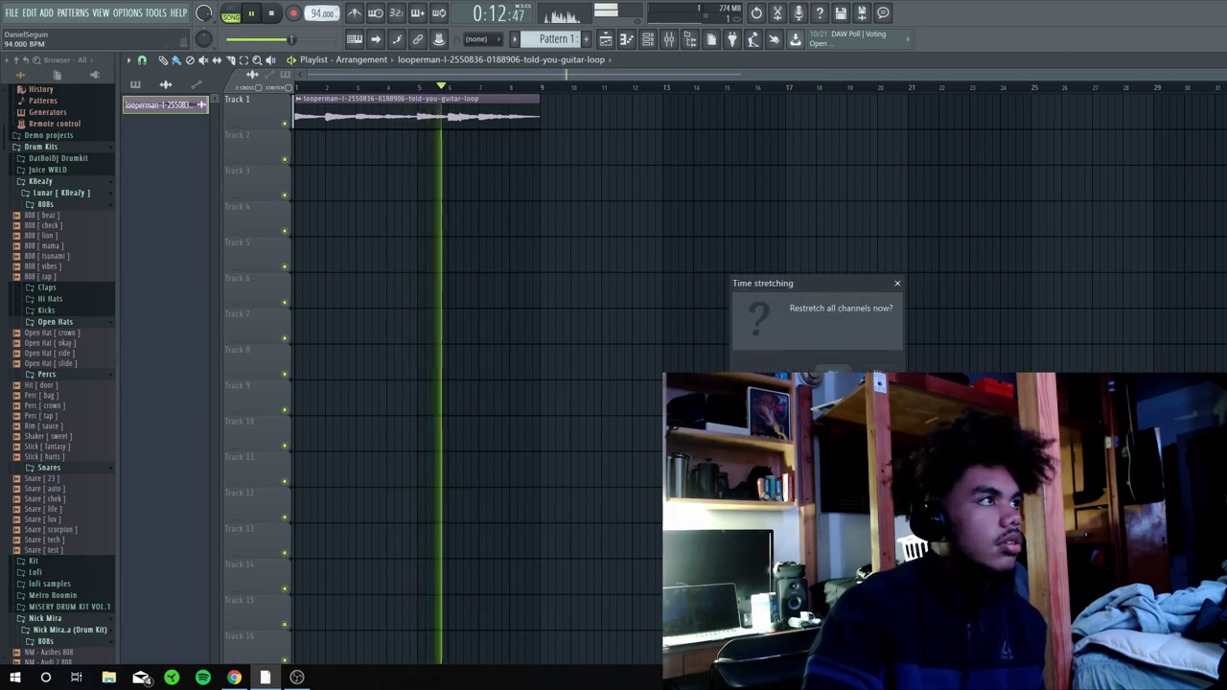
key("Return")
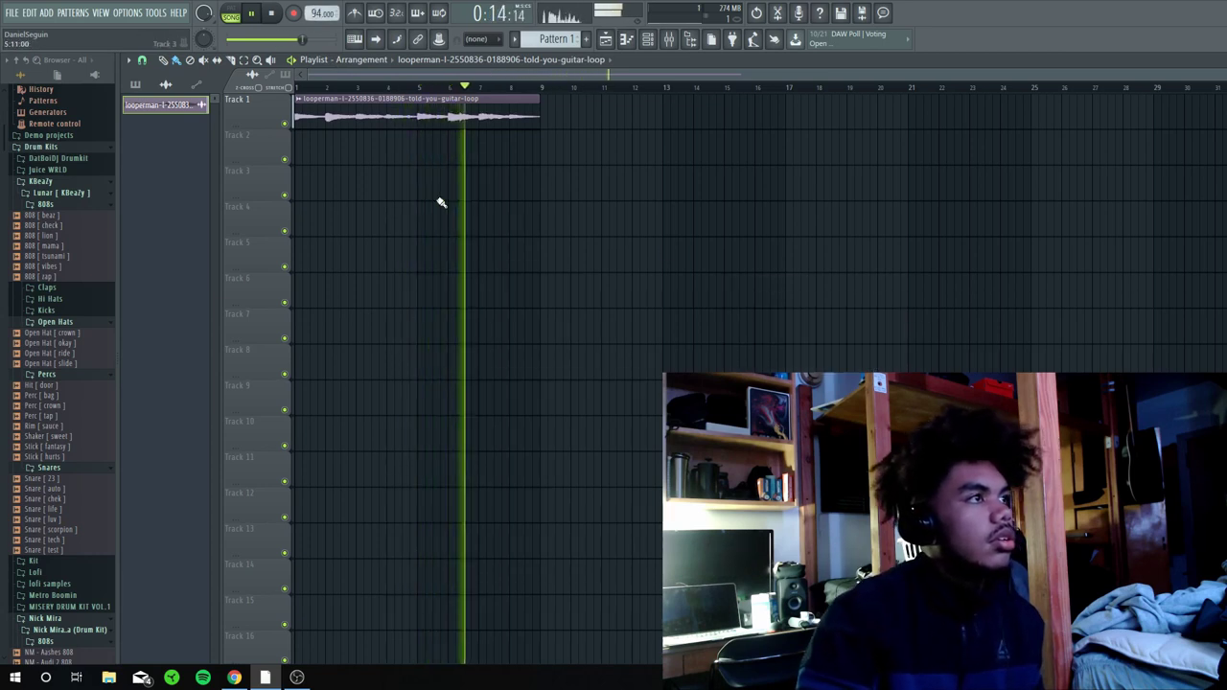
- Audition the Lunar kit's claps and load Clap [ fye ] into the channel rack
key("F6")
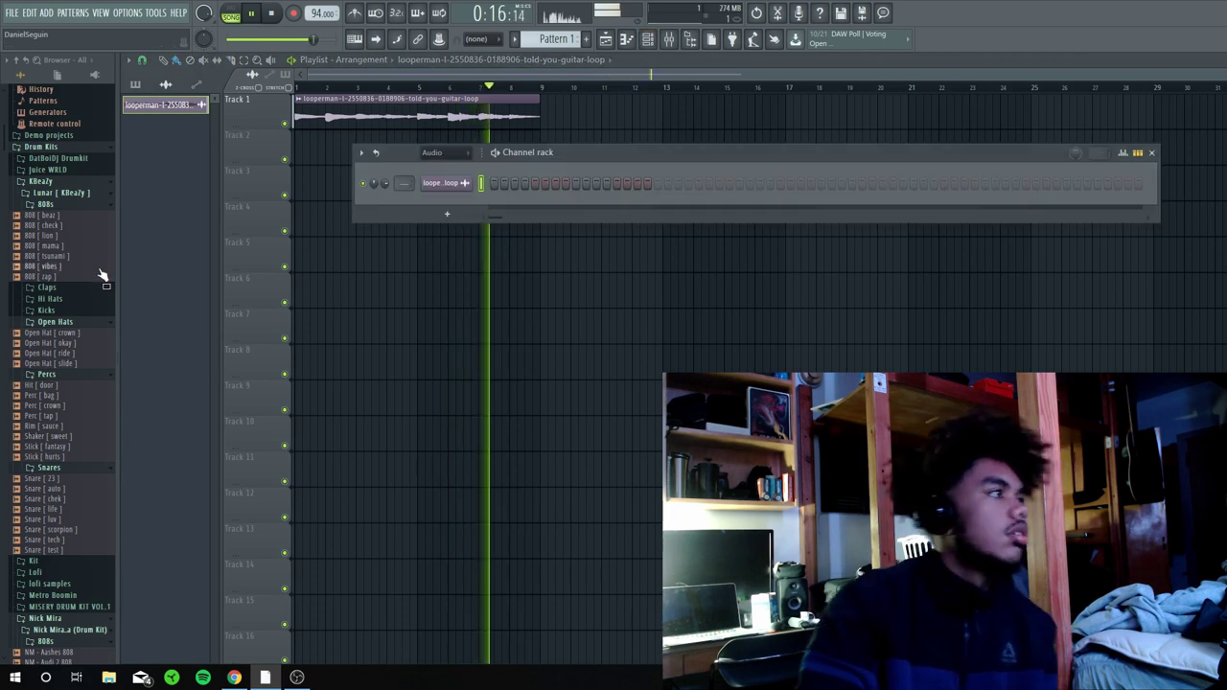
left_click(53, 287)
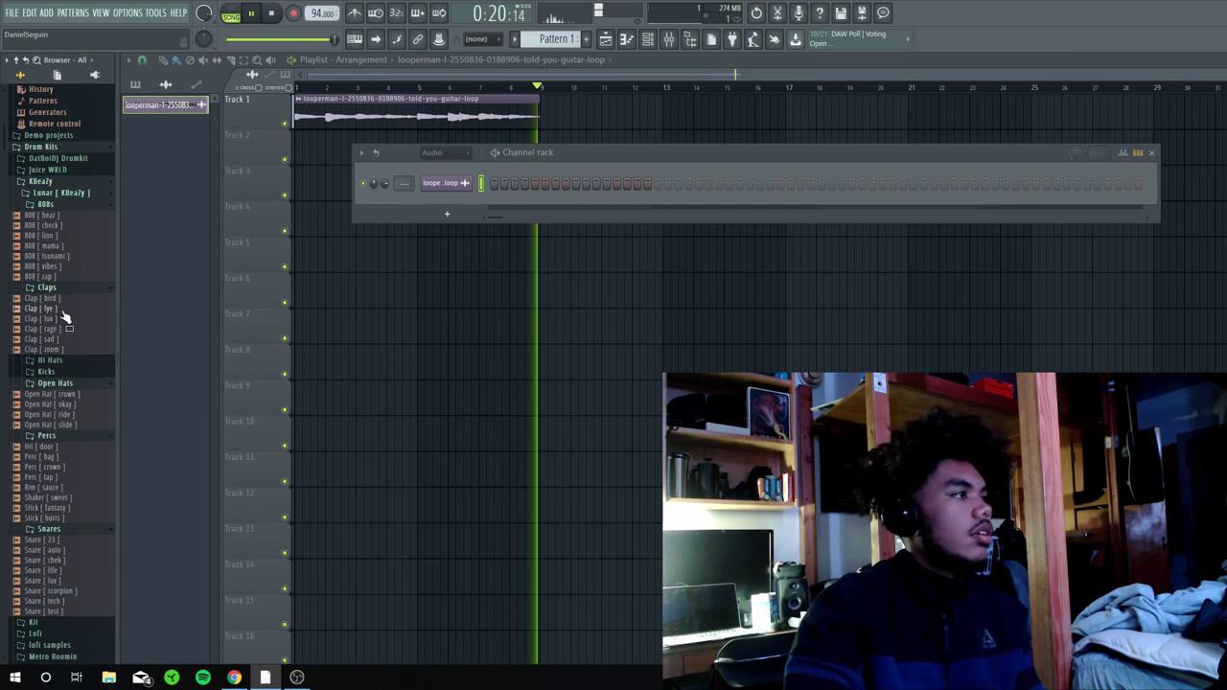
left_click(65, 301)
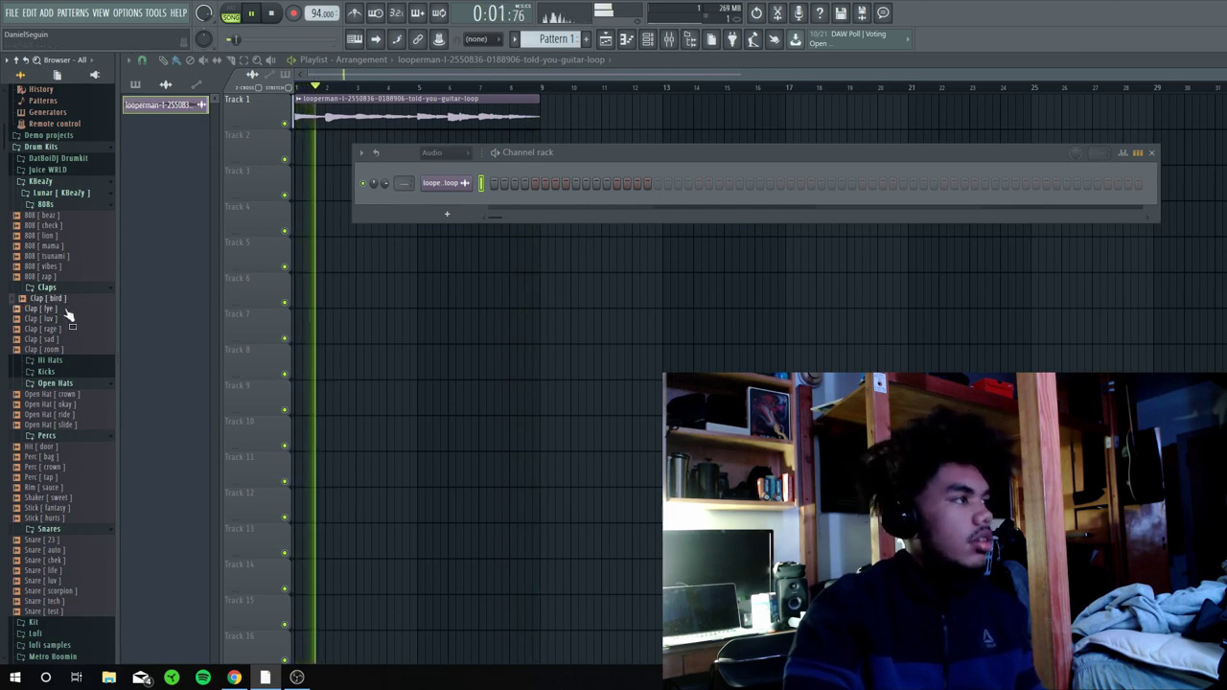
left_click(66, 311)
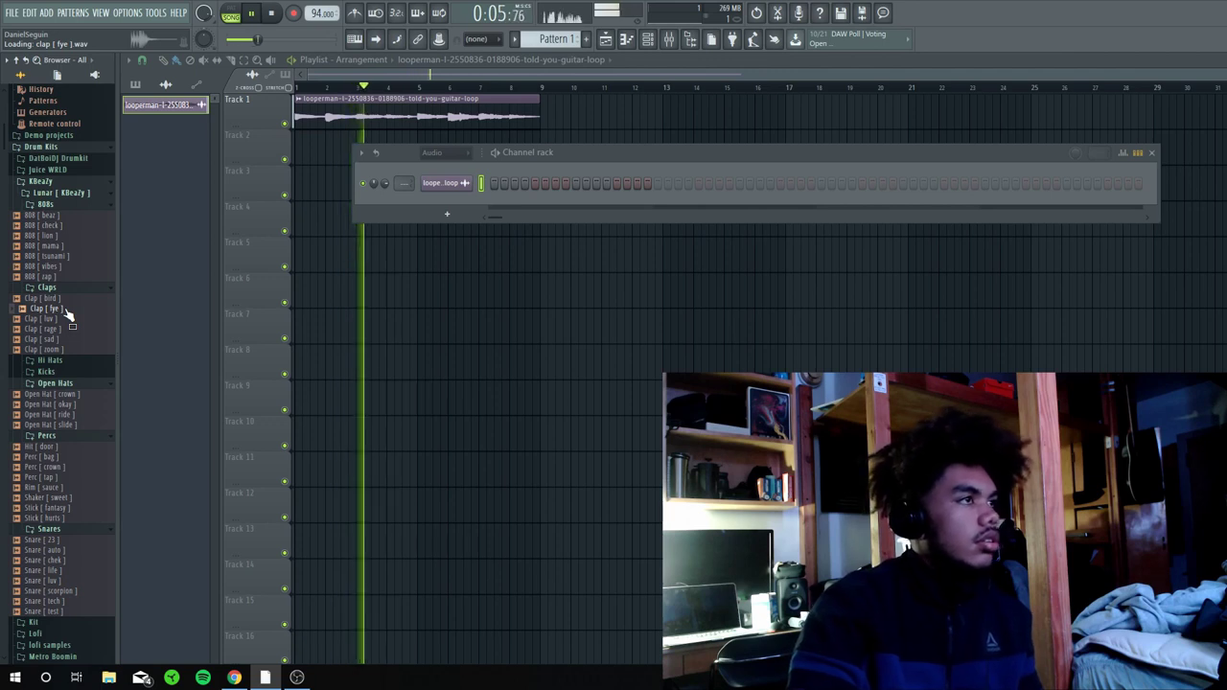
left_click_drag(68, 316, 524, 207)
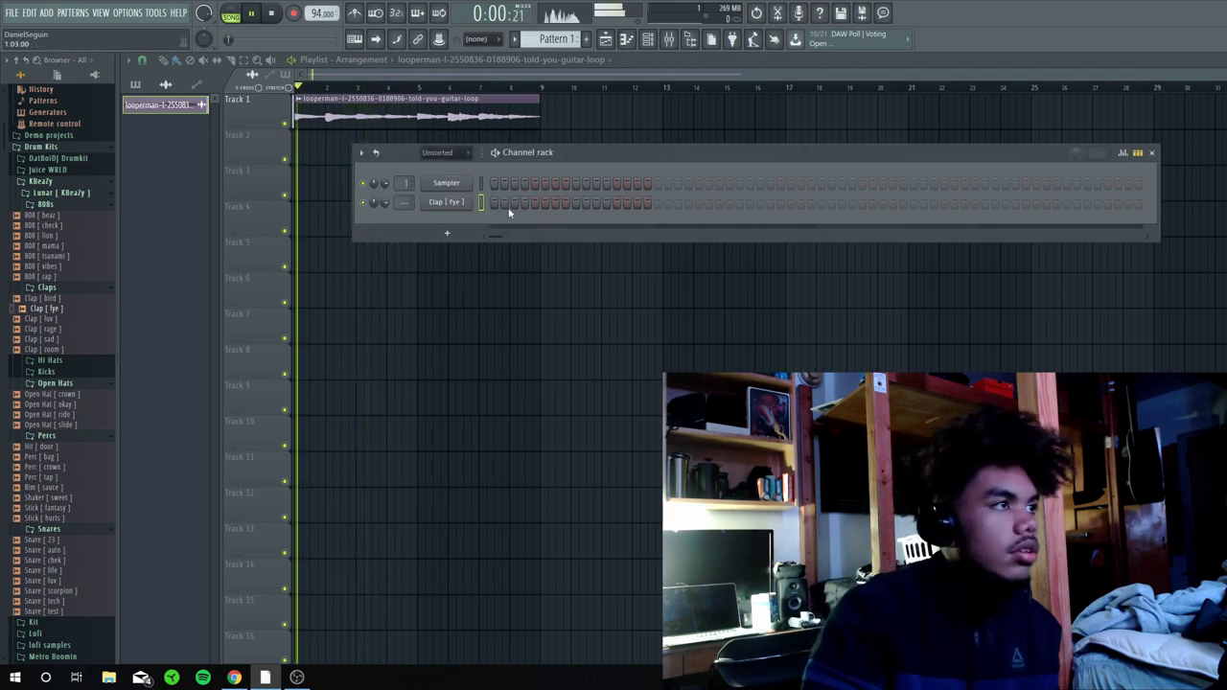
- Place Pattern 1 on Track 2 beneath the guitar loop, spanning its eight bars, and show the channel rack
left_click(133, 94)
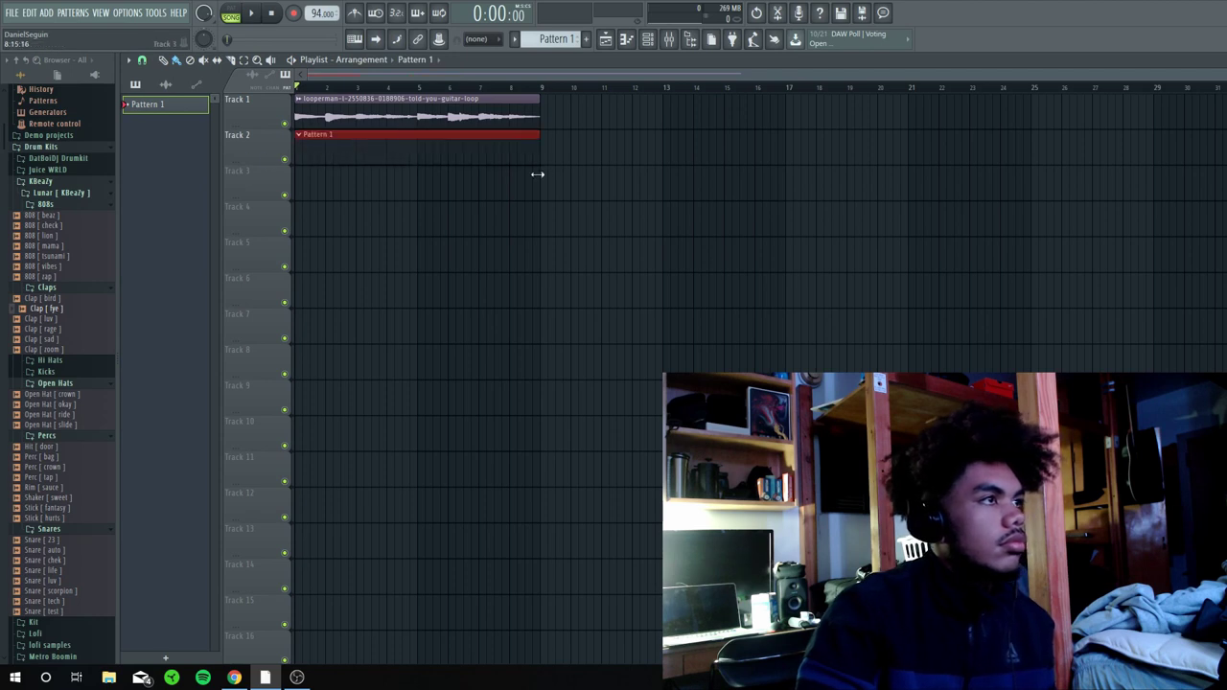
key("F6")
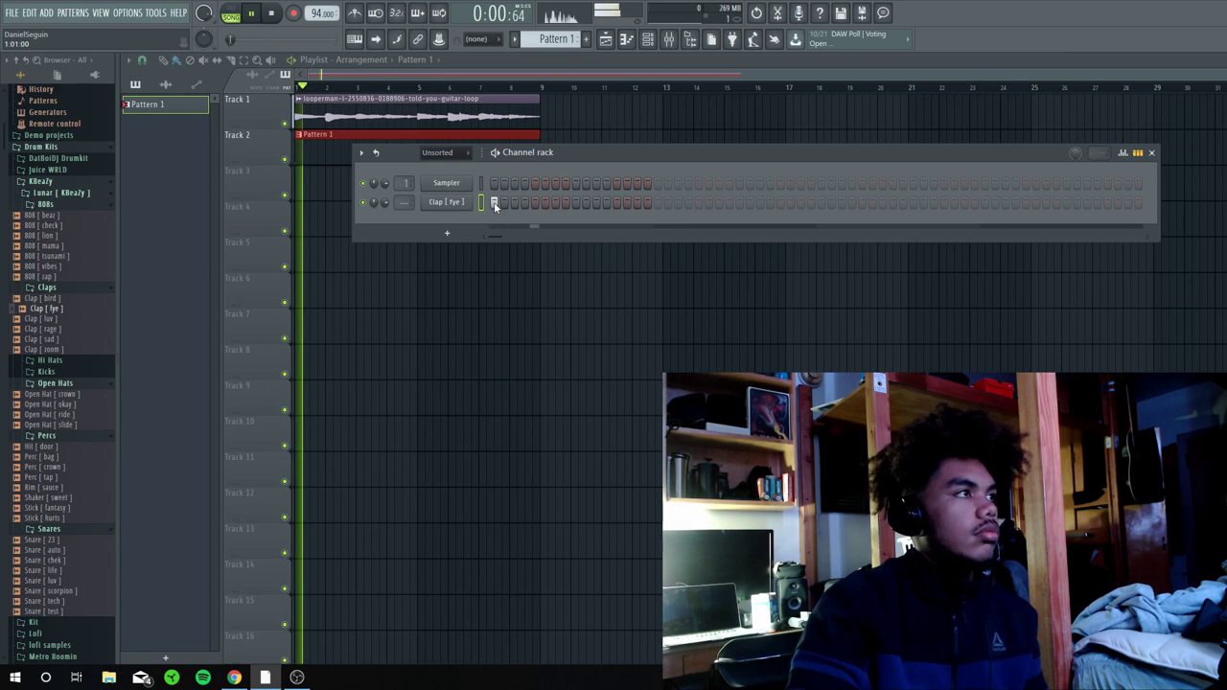
- Program clap hits on every eighth step from step 5 to step 61 while the loop plays
key("space")
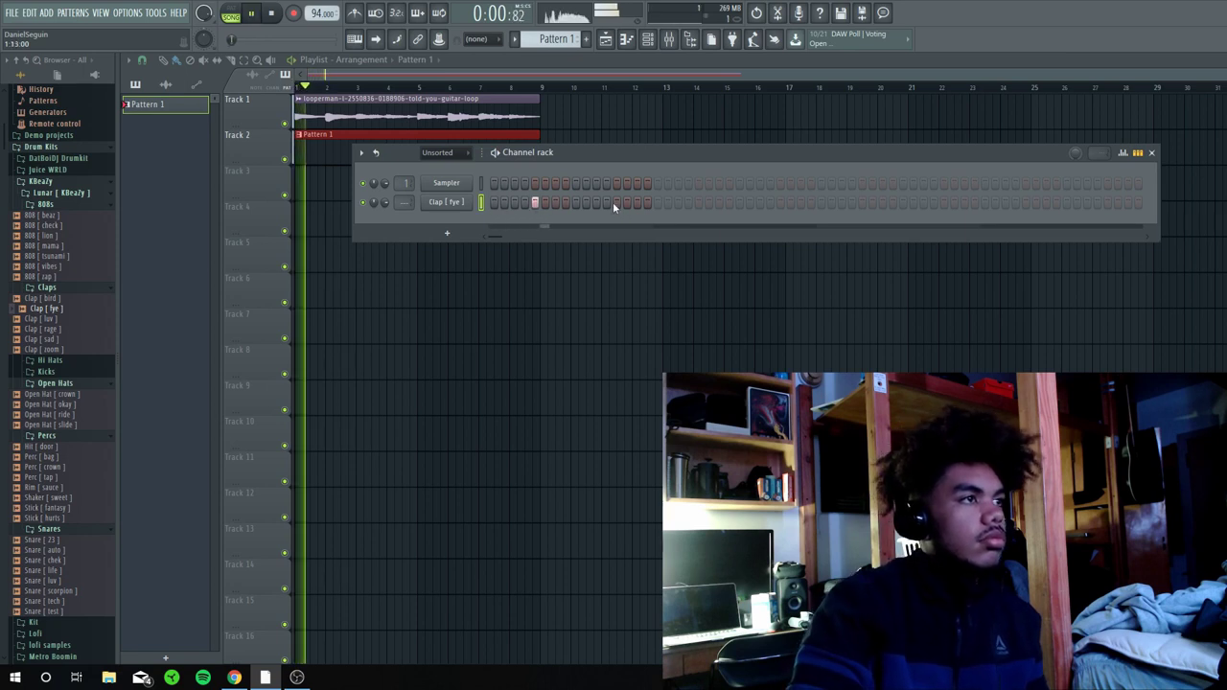
left_click(698, 203)
left_click(779, 203)
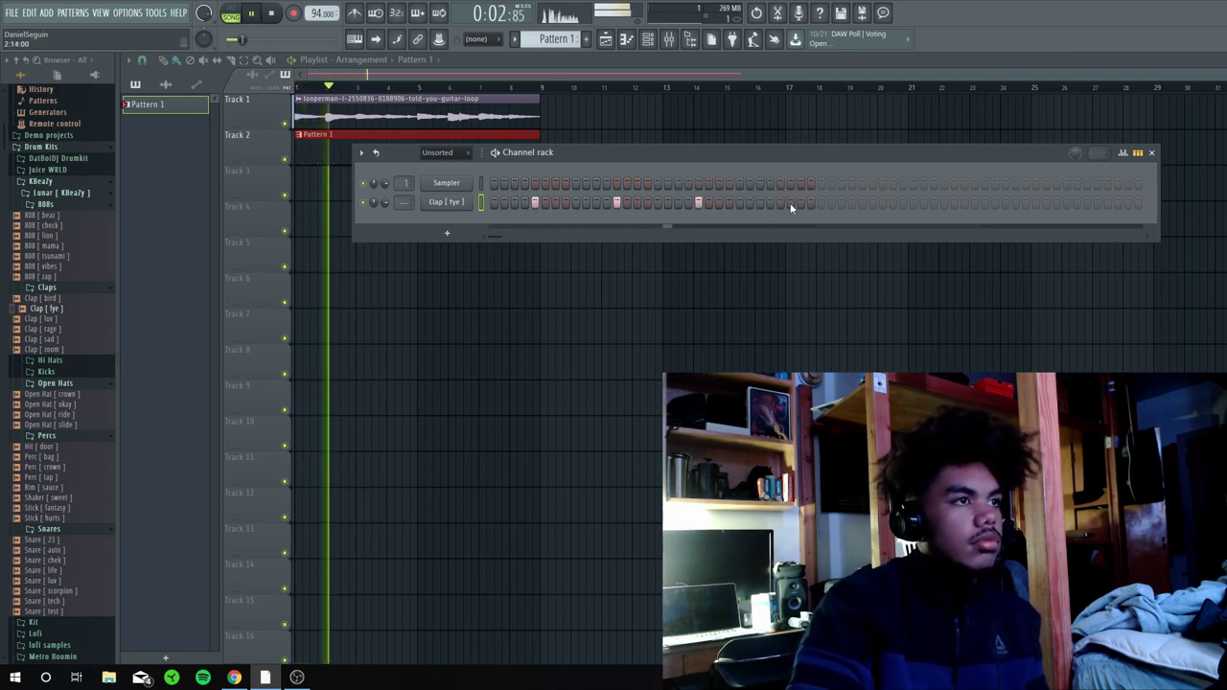
left_click(862, 203)
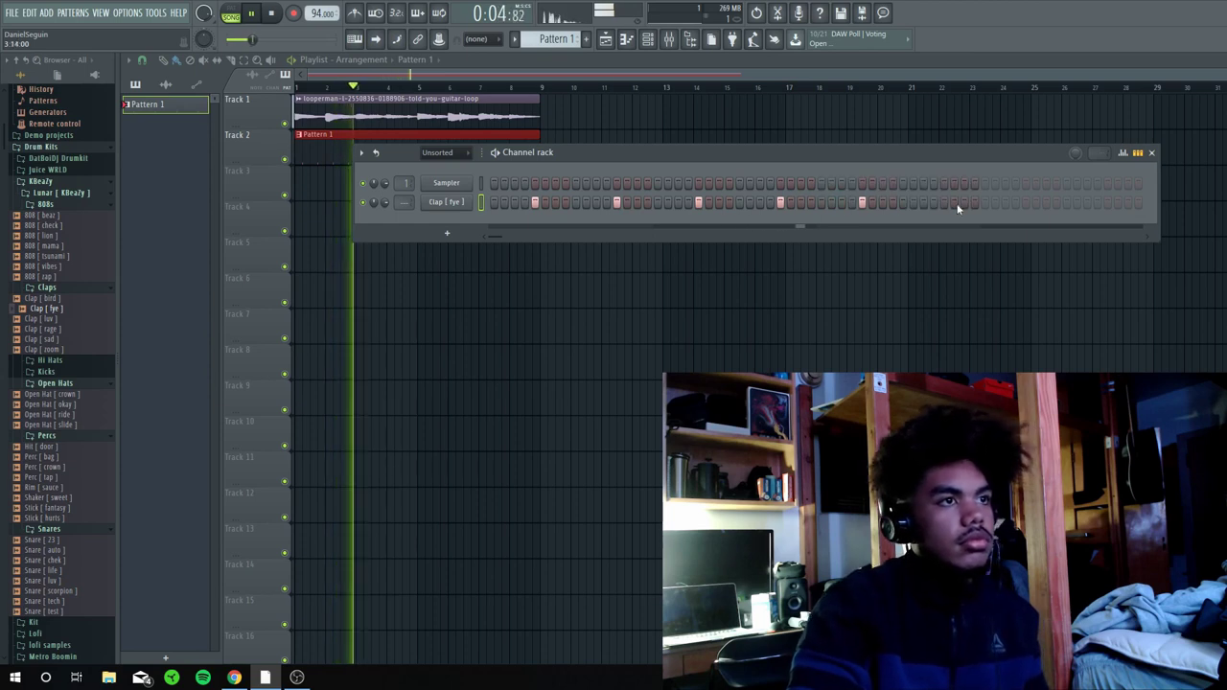
left_click(945, 203)
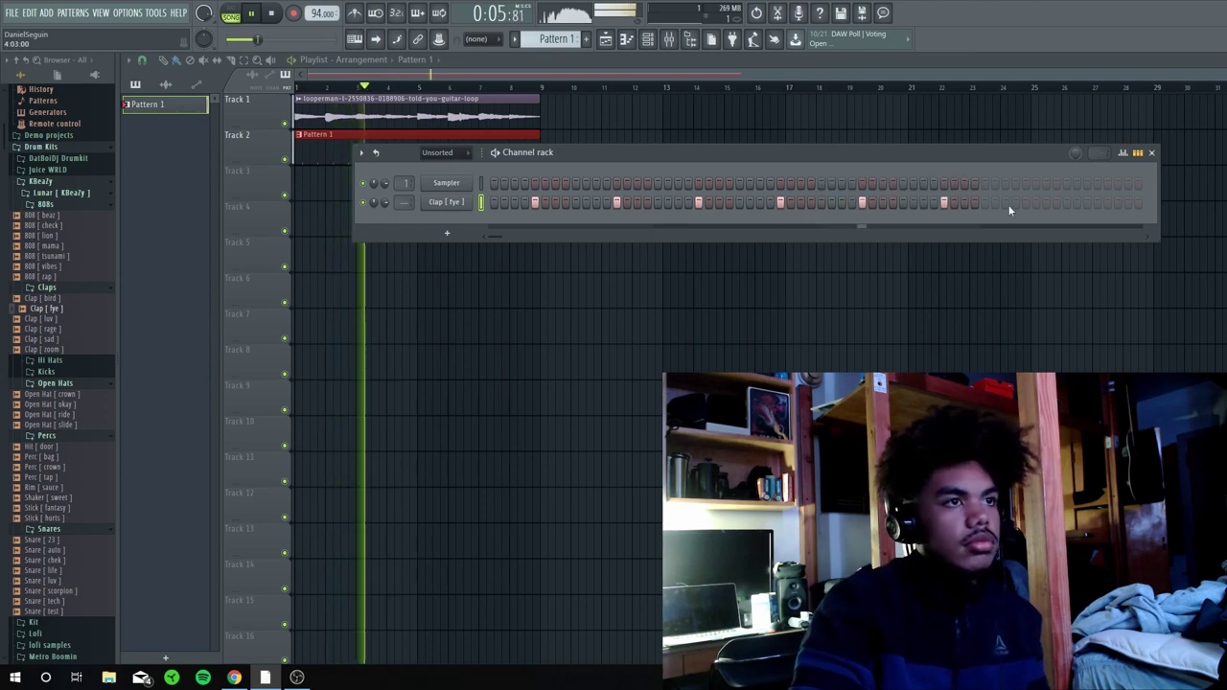
left_click(1110, 203)
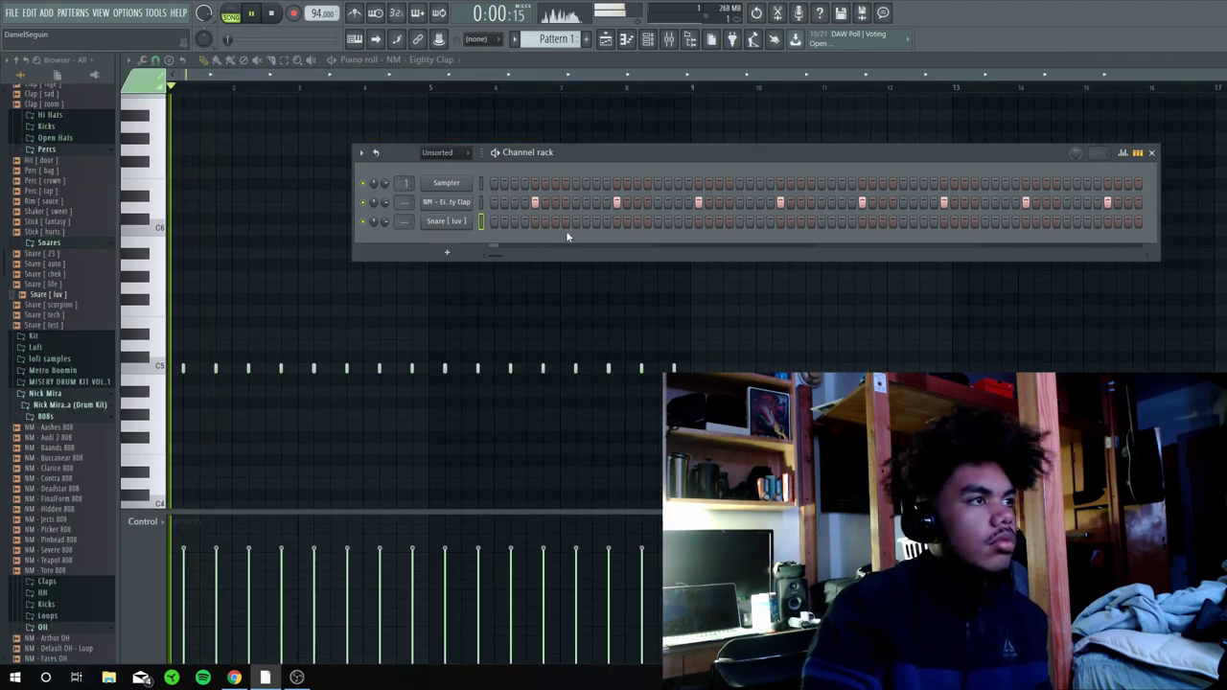
- Program Snare [ luv ] hits on steps 8, 10, 26, 40 and 42 of the pattern
left_click(566, 221)
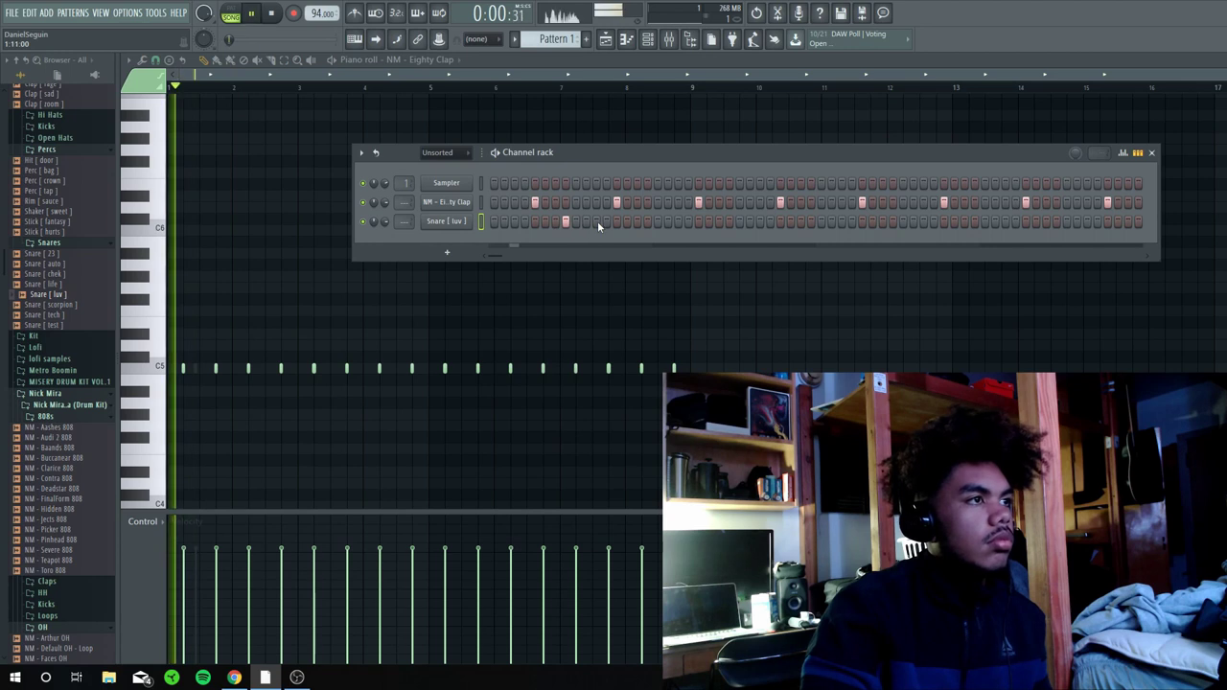
left_click(598, 222)
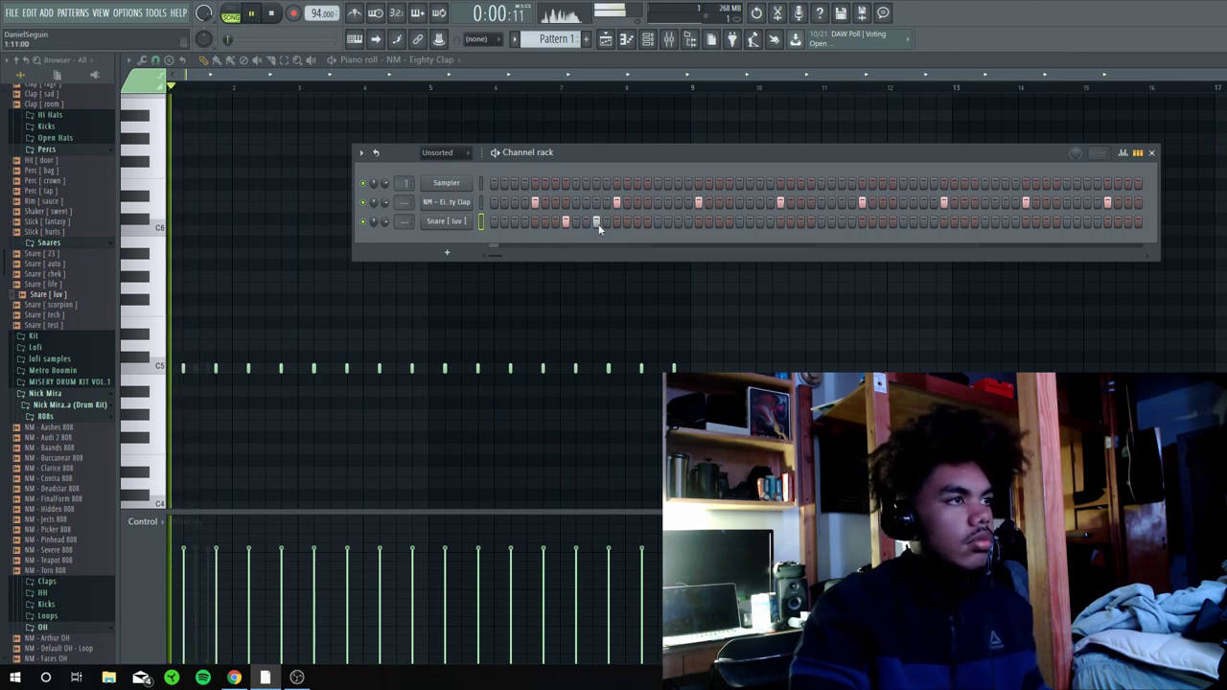
left_click(586, 221)
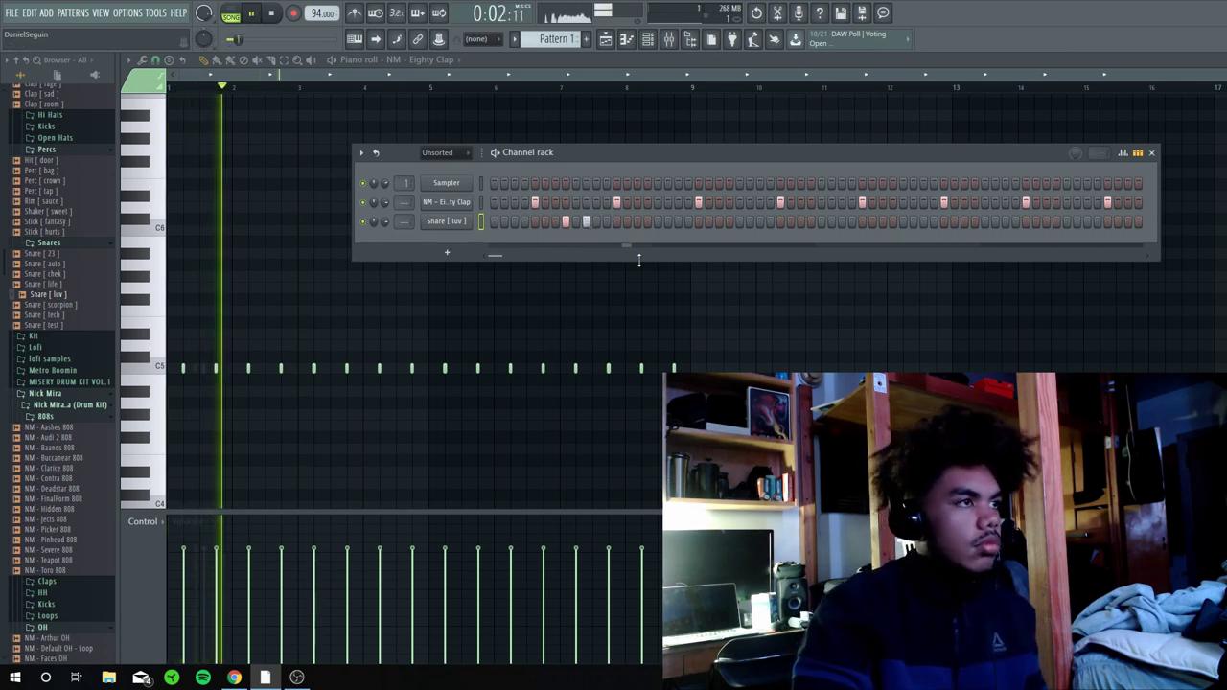
left_click(739, 222)
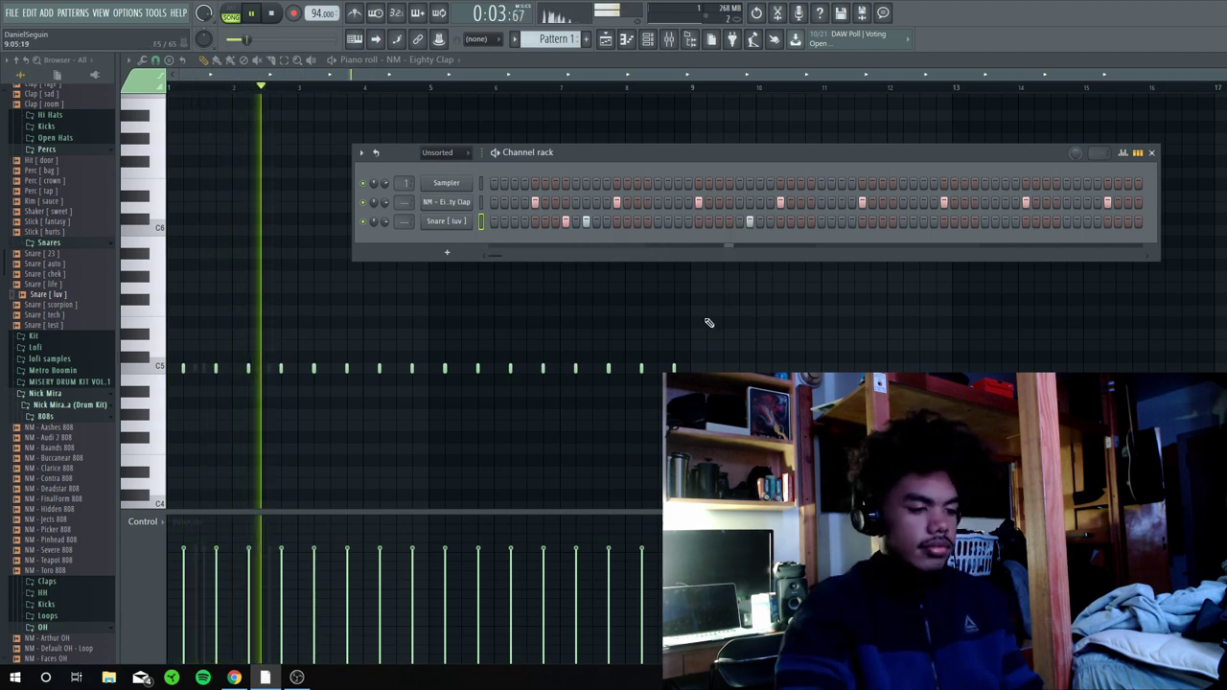
left_click(914, 222)
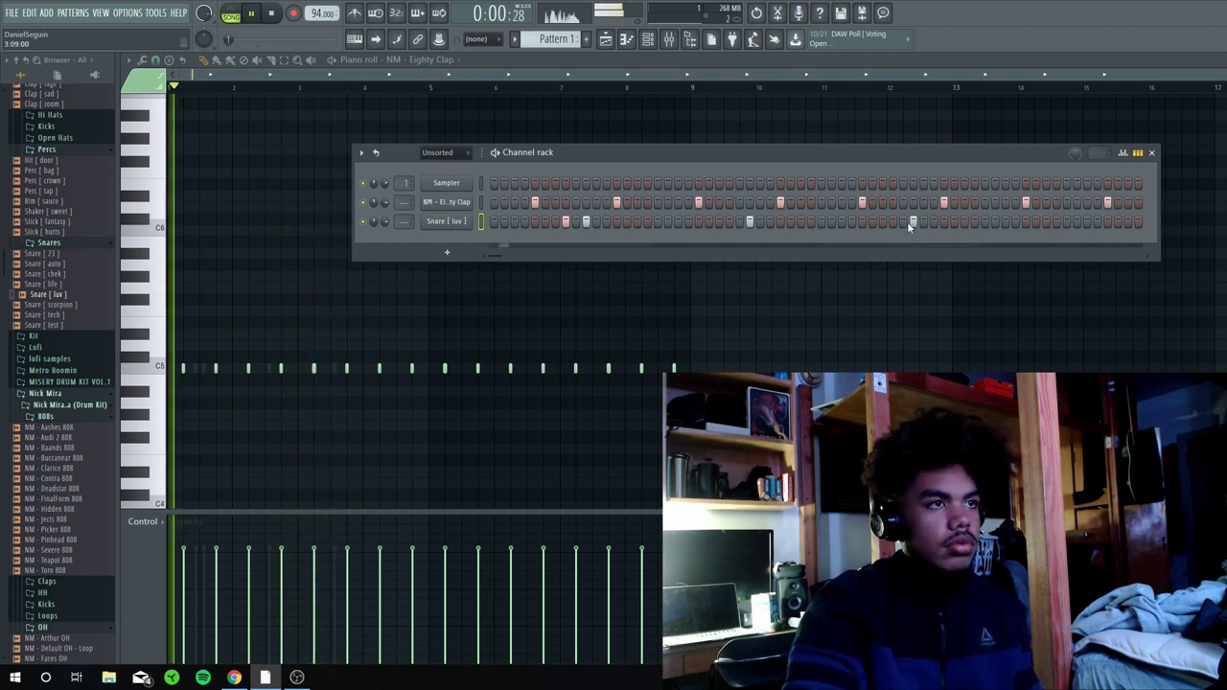
left_click(890, 221)
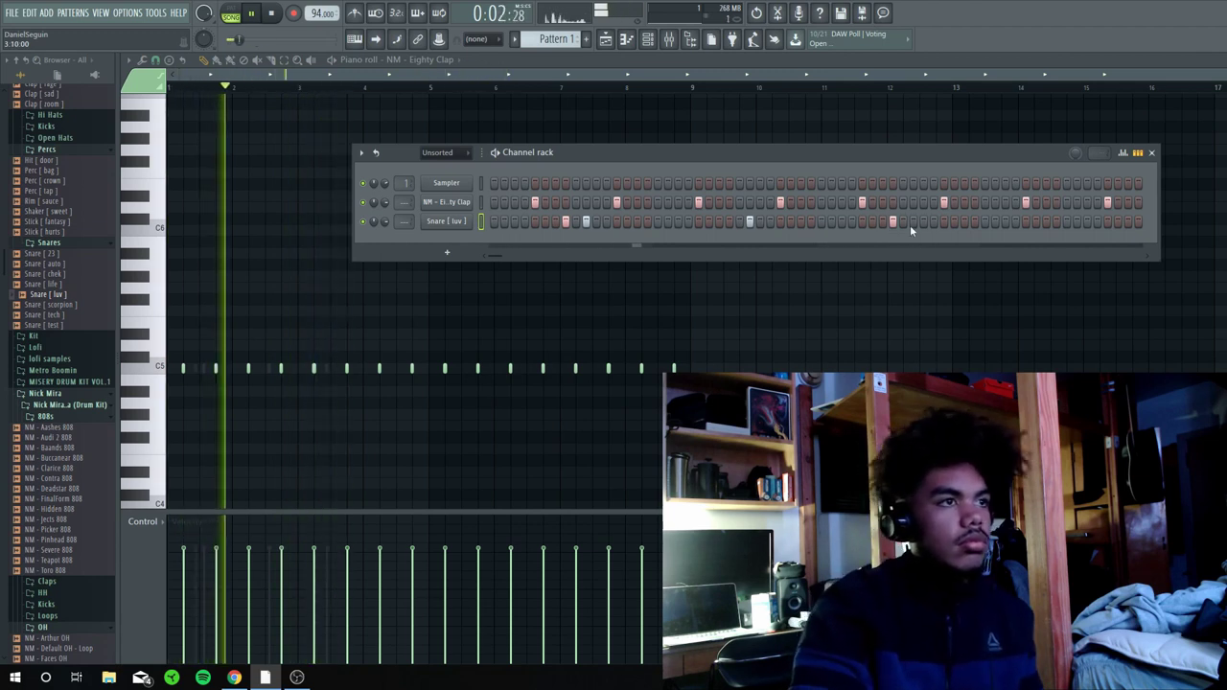
left_click(912, 222)
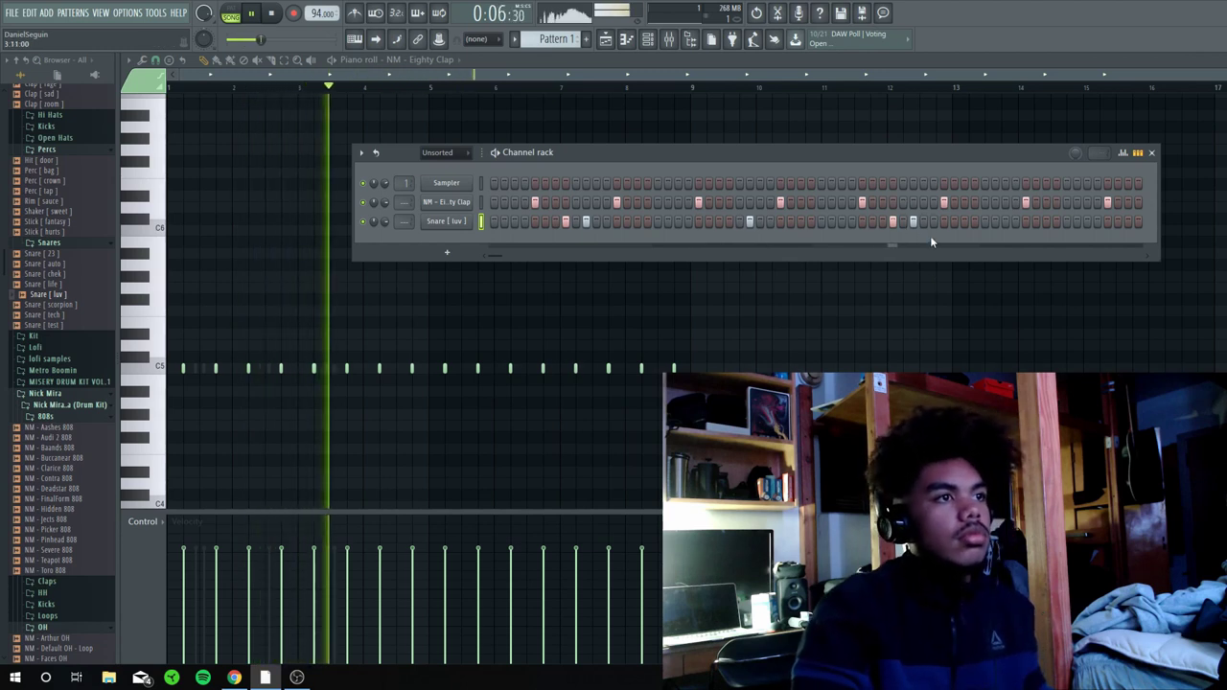
- Finish the Snare [ luv ] pattern with hits on steps 59 and 62, leaving steps 63 and 64 empty
left_click(1088, 221)
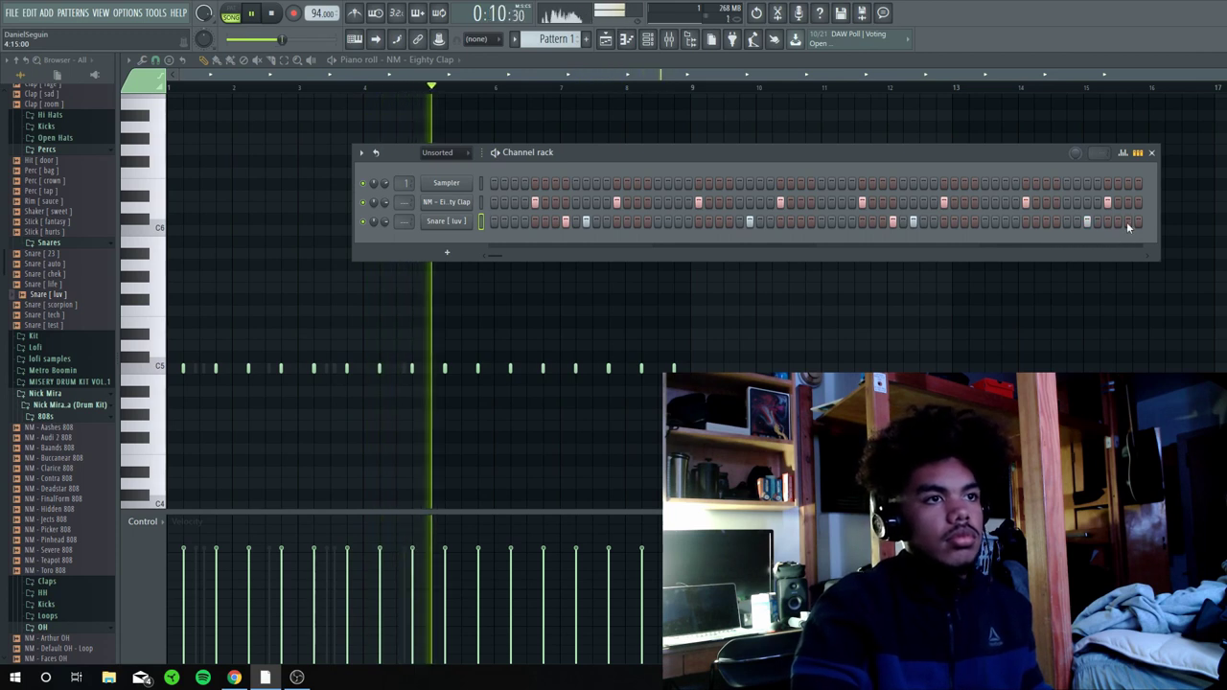
left_click(1138, 222)
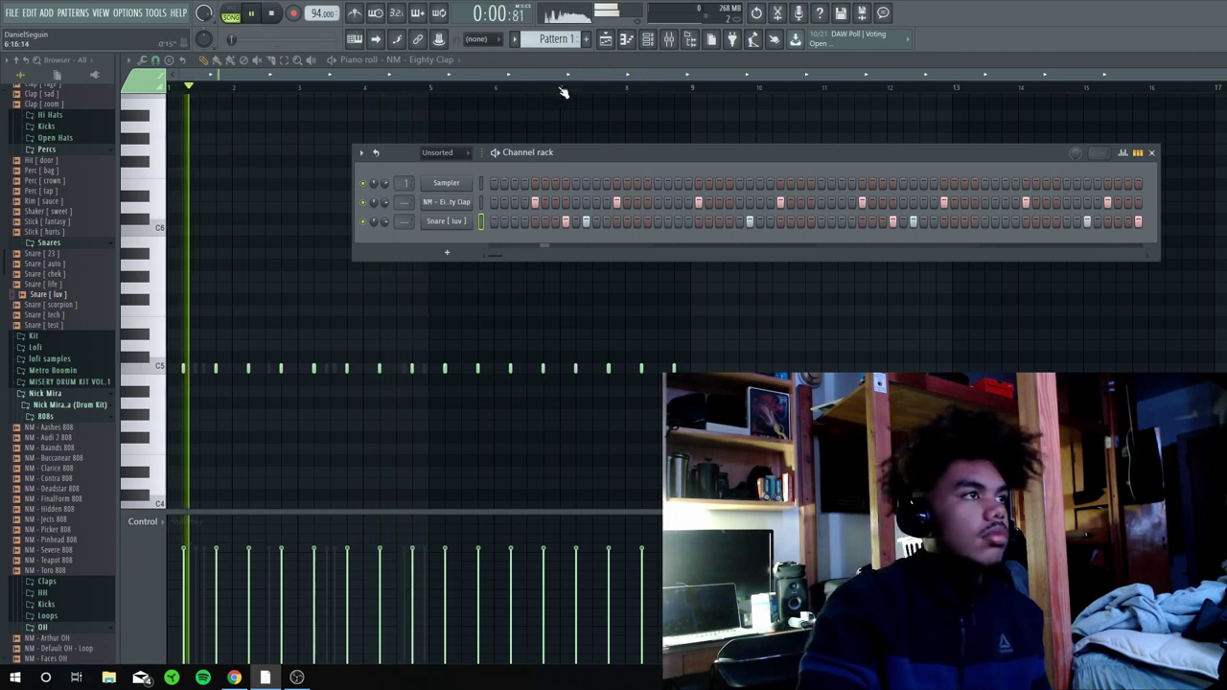
left_click(387, 86)
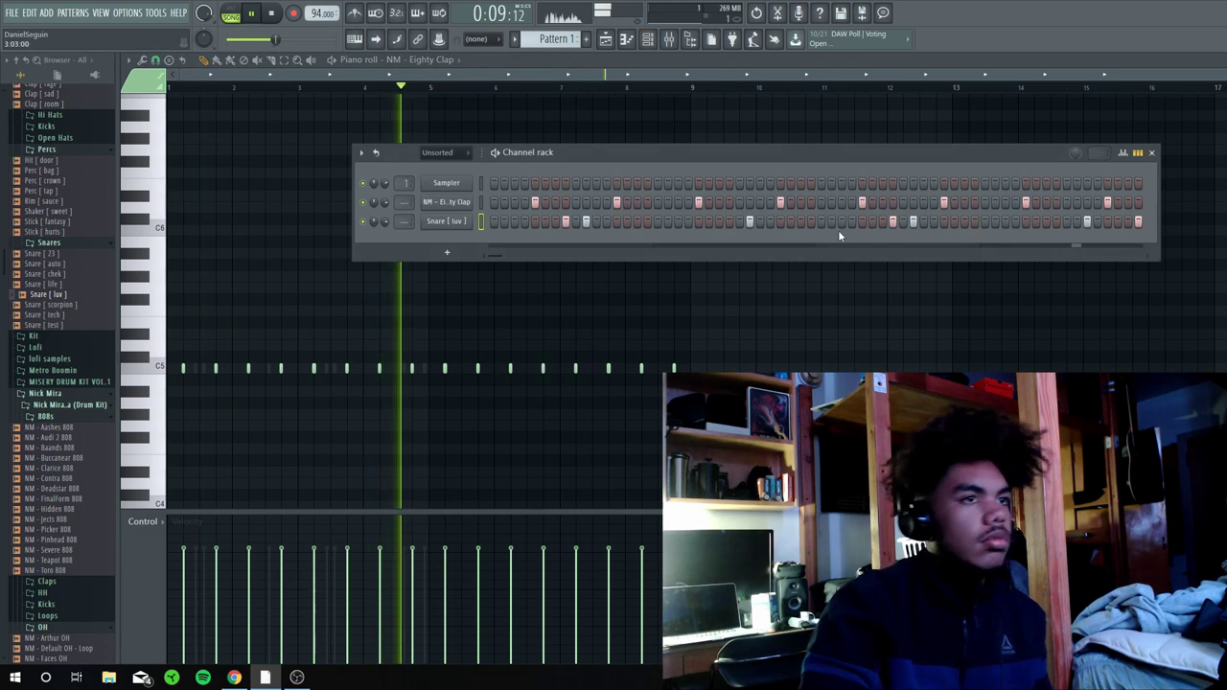
left_click(1130, 222)
right_click(1128, 222)
left_click(1119, 223)
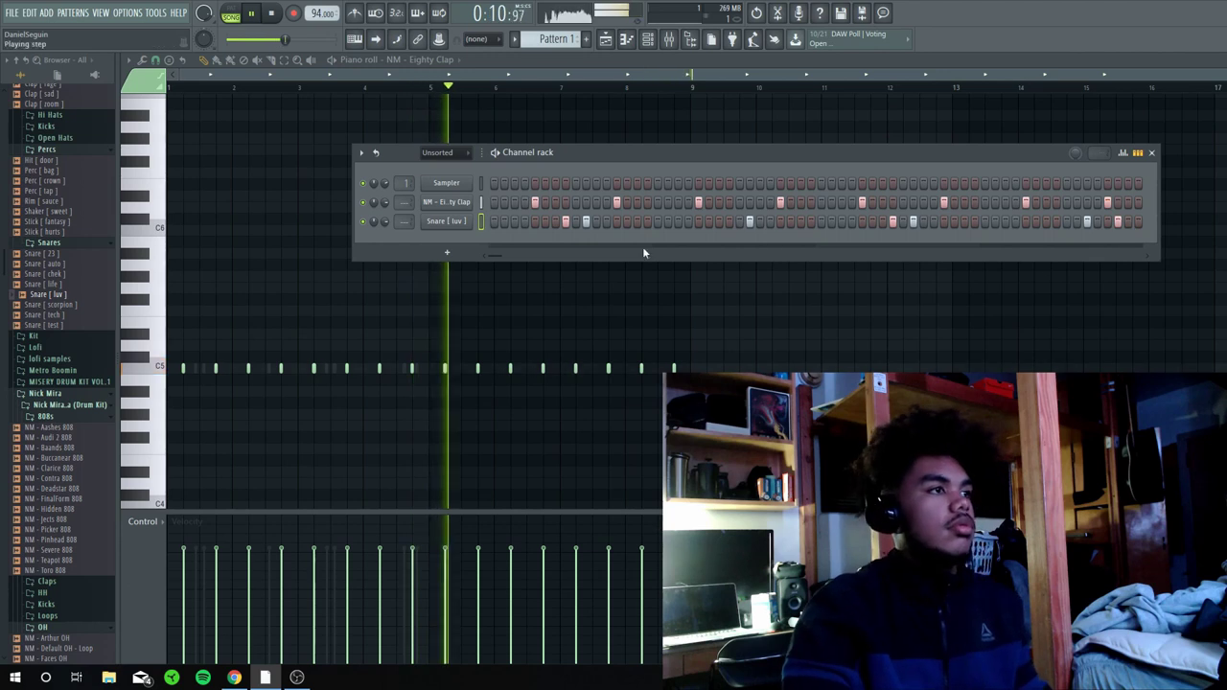
- Duplicate the four-bar Snare [ luv ] notes into bars 5 to 8 of the piano roll and play from bar 5
key("space")
key("F7")
left_click(429, 89)
key("space")
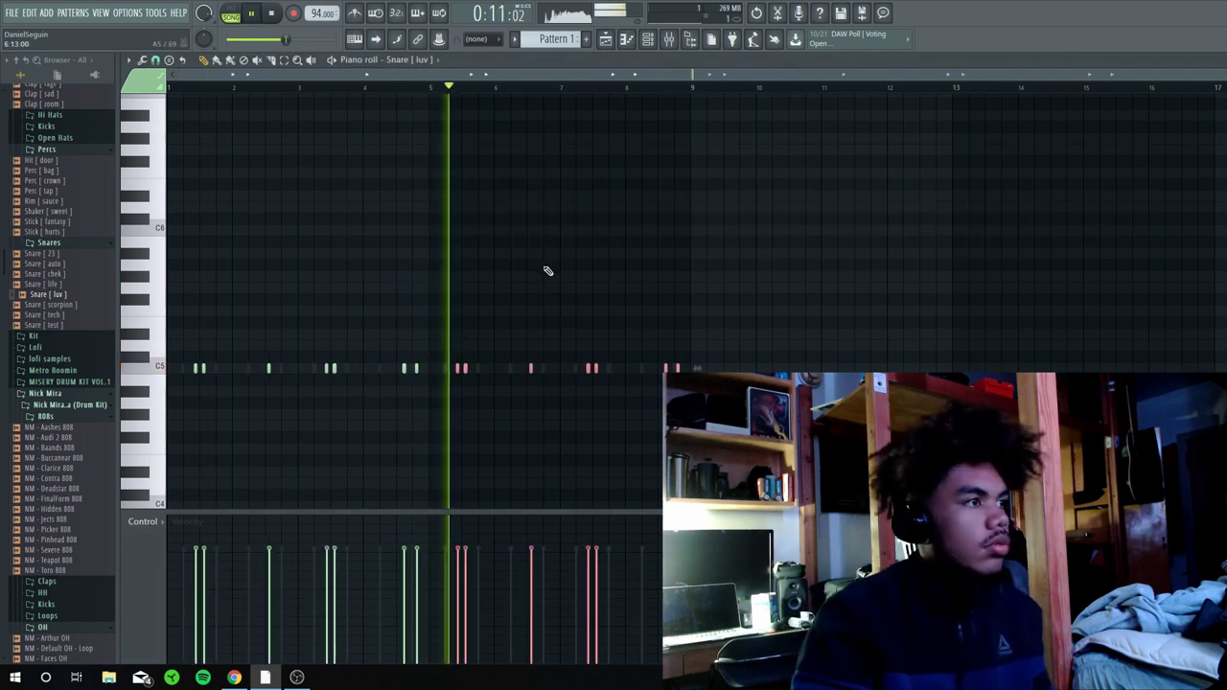
key("F6")
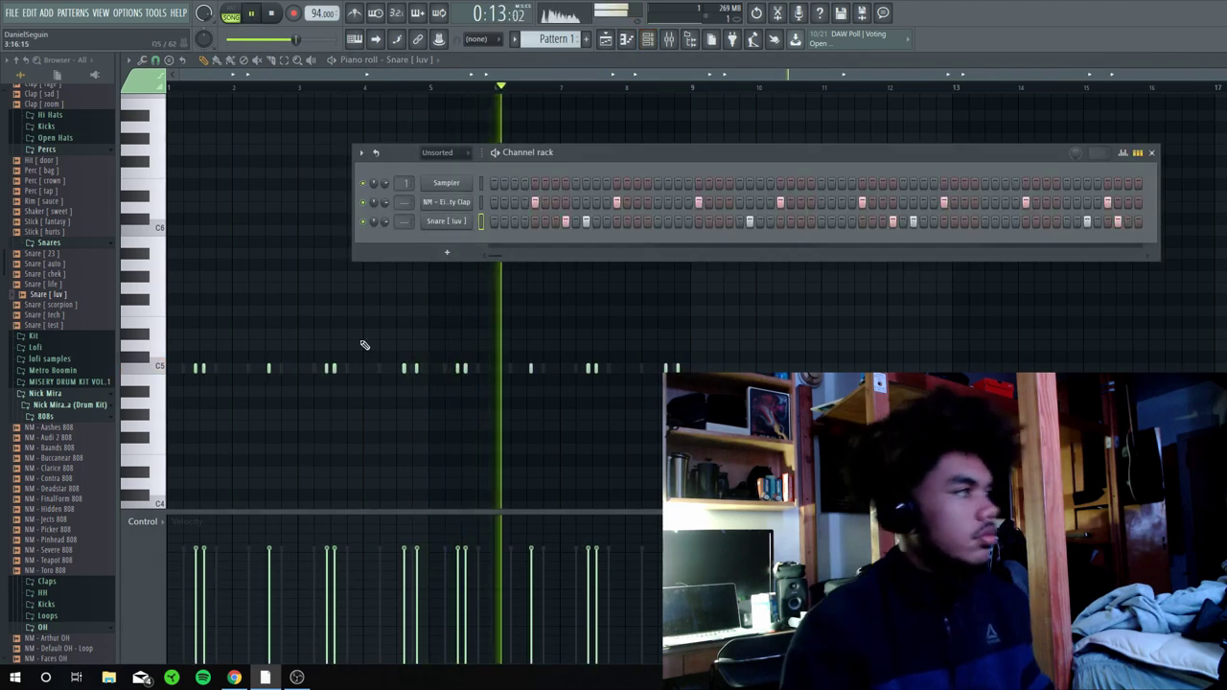
key("F6")
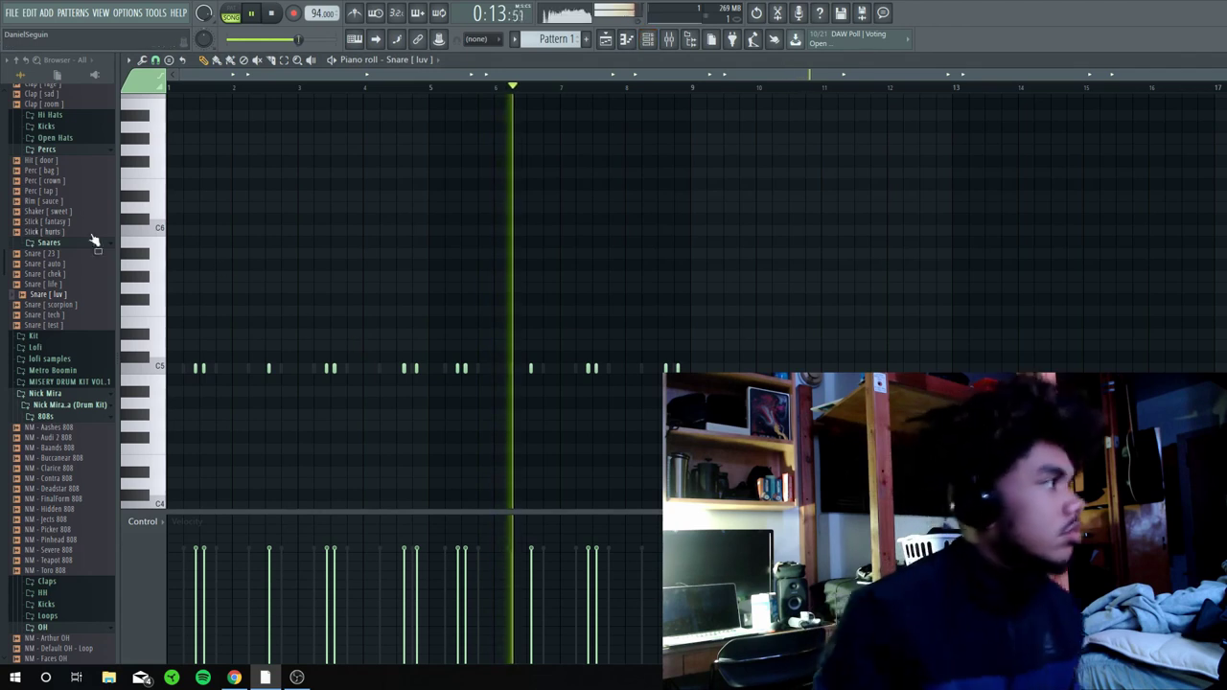
- Audition the Lunar kit's hi-hats and add Hi Hat [ clean ] as a new channel in the channel rack
left_click(63, 126)
left_click(69, 115)
key("space")
left_click(75, 125)
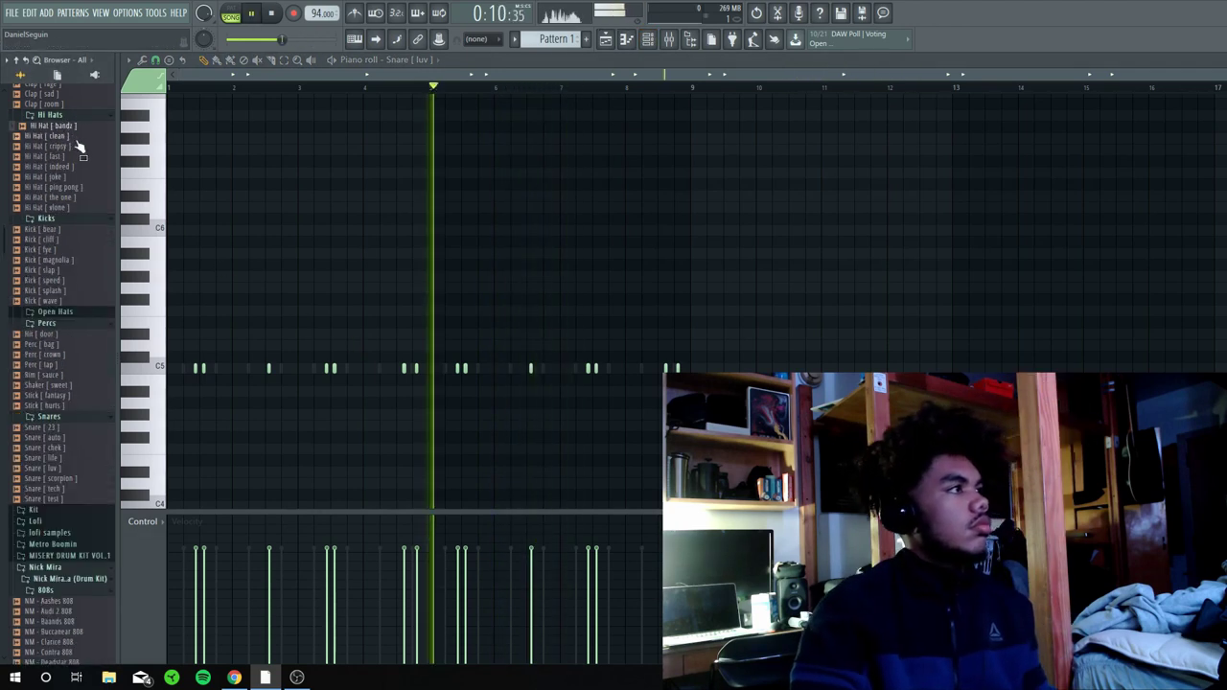
key("space")
left_click(80, 137)
key("F6")
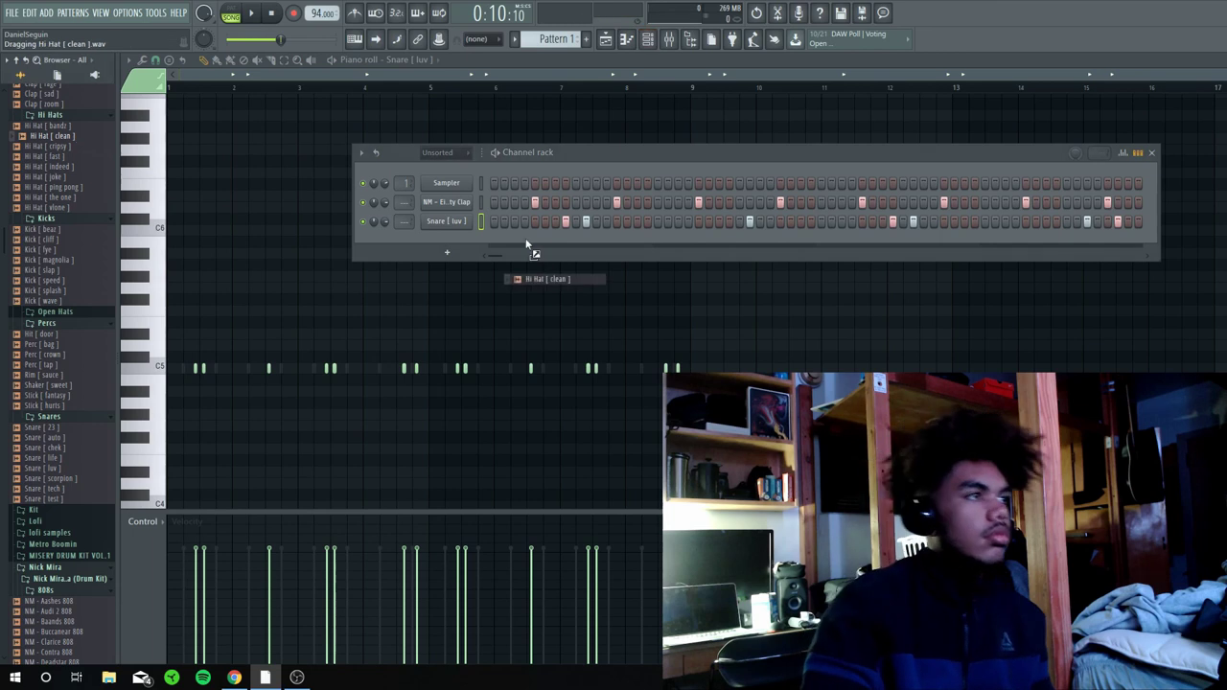
left_click_drag(526, 246, 496, 255)
- Program the first Hi Hat [ clean ] hits on steps 3 and 7, leaving step 5 empty, while checking them against the beat
key("space")
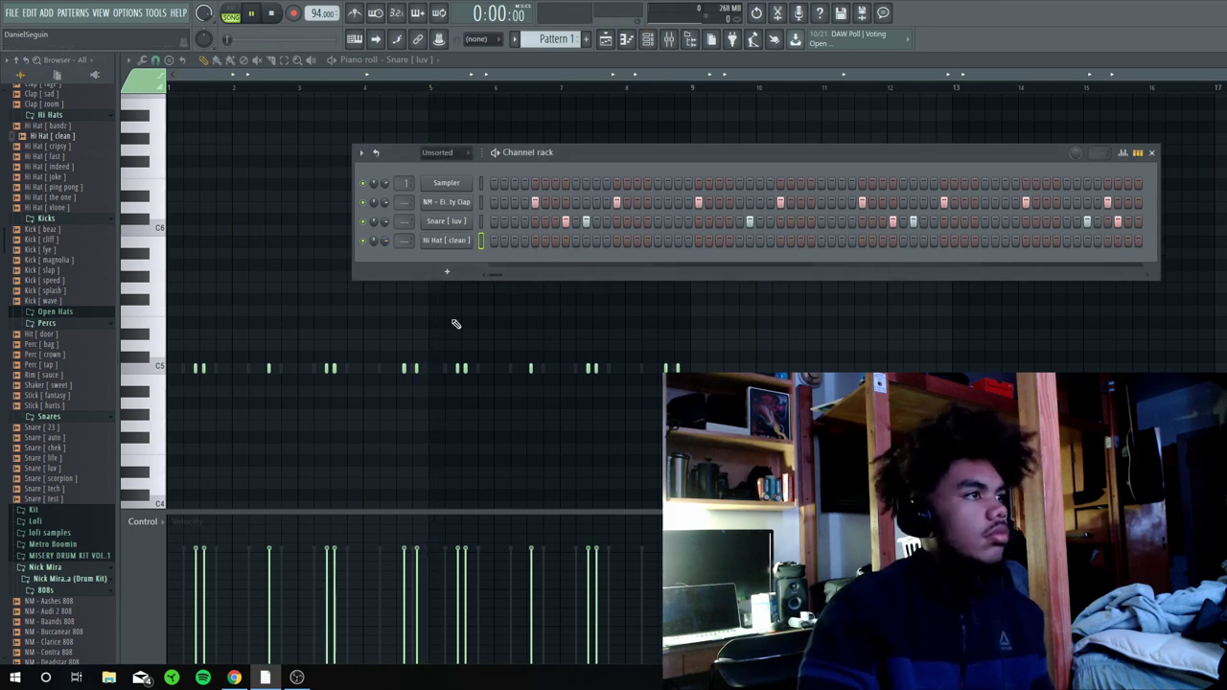
key("space")
left_click(534, 240)
key("space")
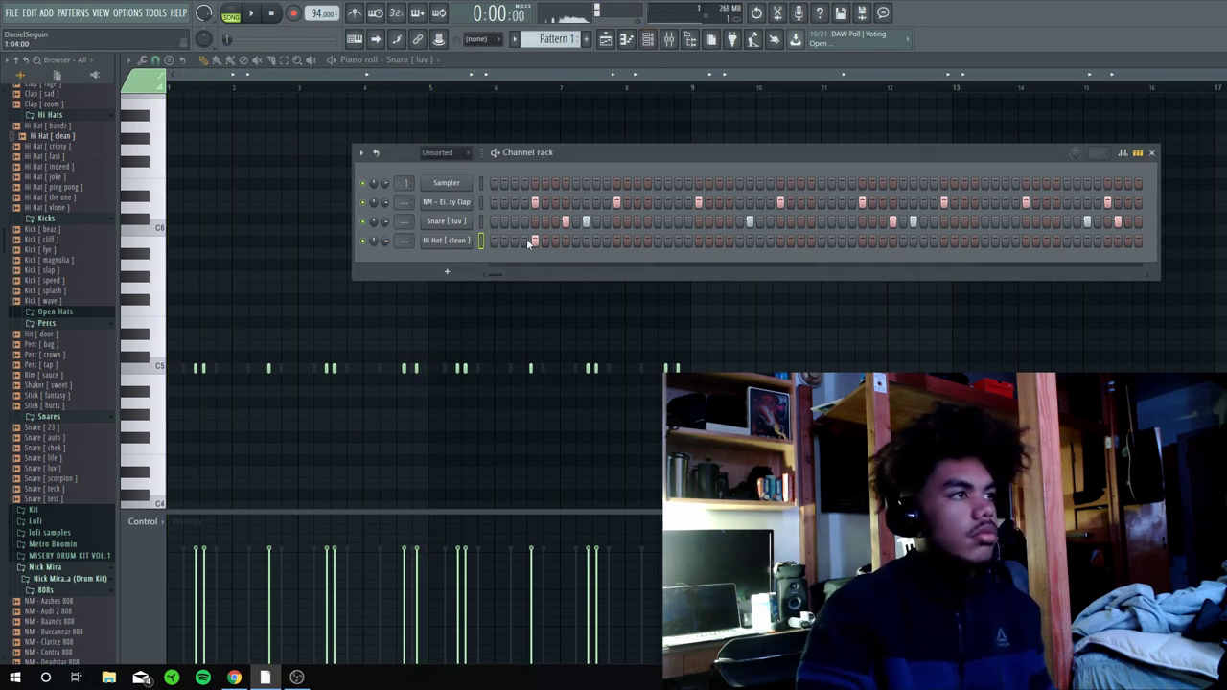
key("space")
left_click(534, 241)
left_click(515, 241)
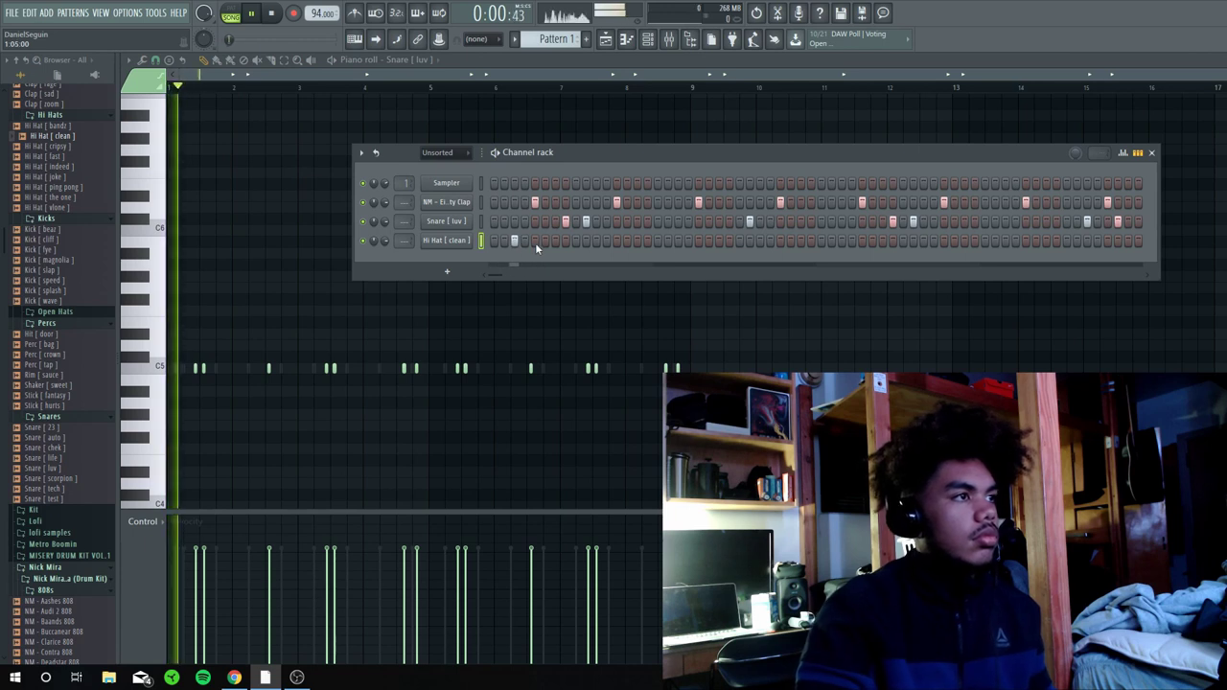
left_click(556, 241)
key("space")
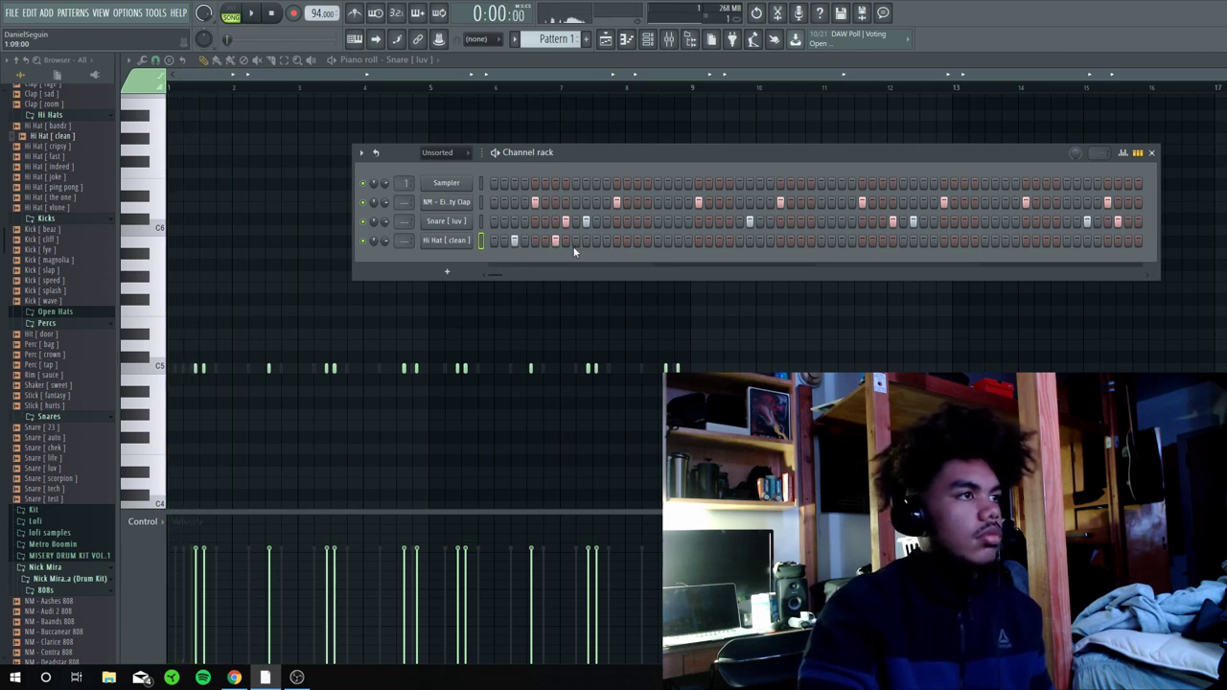
- Add Hi Hat [ clean ] hits on steps 8, 11 and 15 of the pattern
key("space")
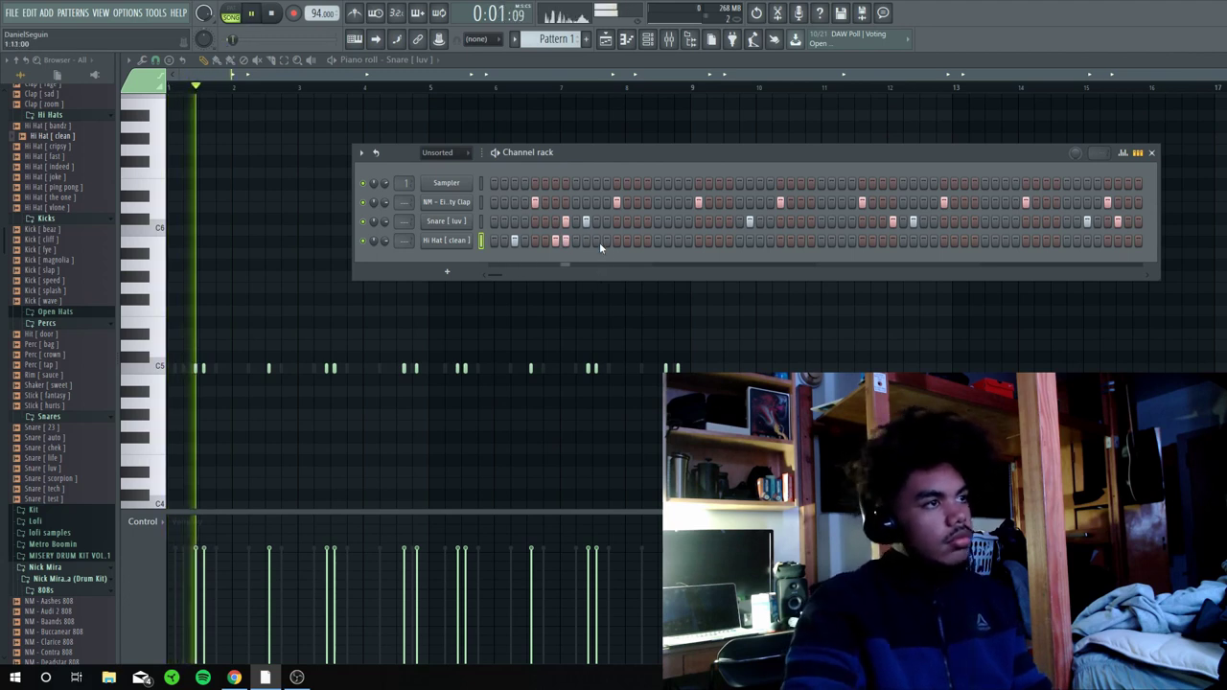
left_click(596, 241)
key("space")
key("space")
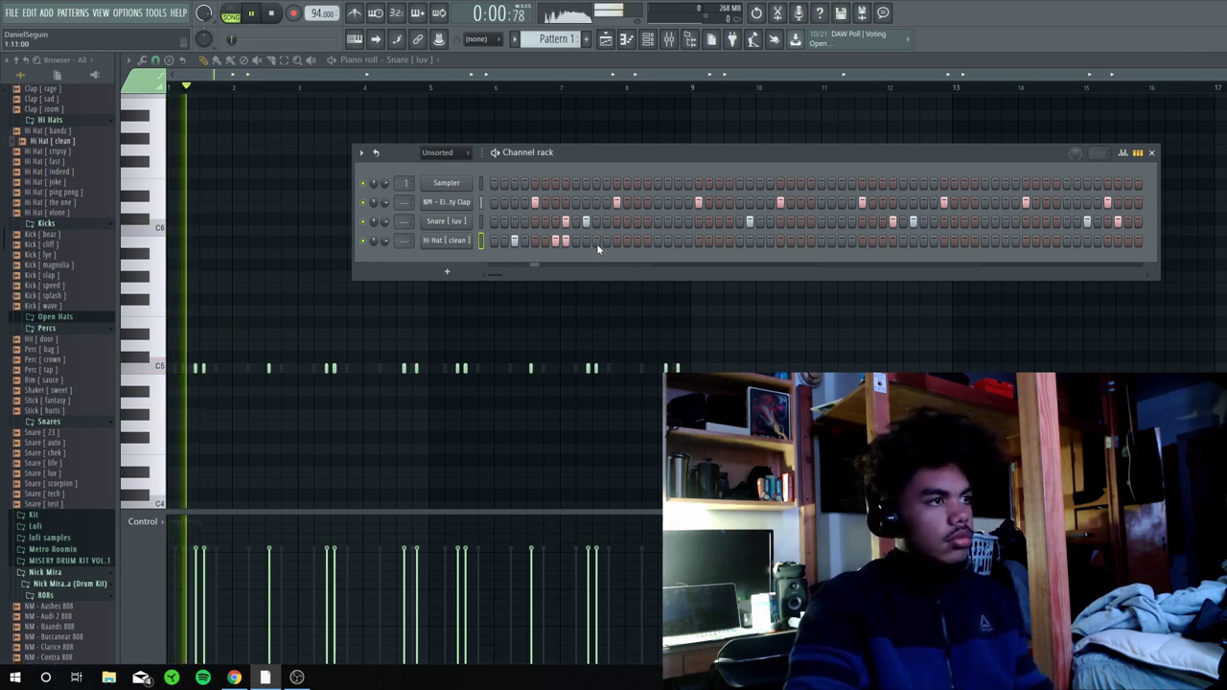
key("space")
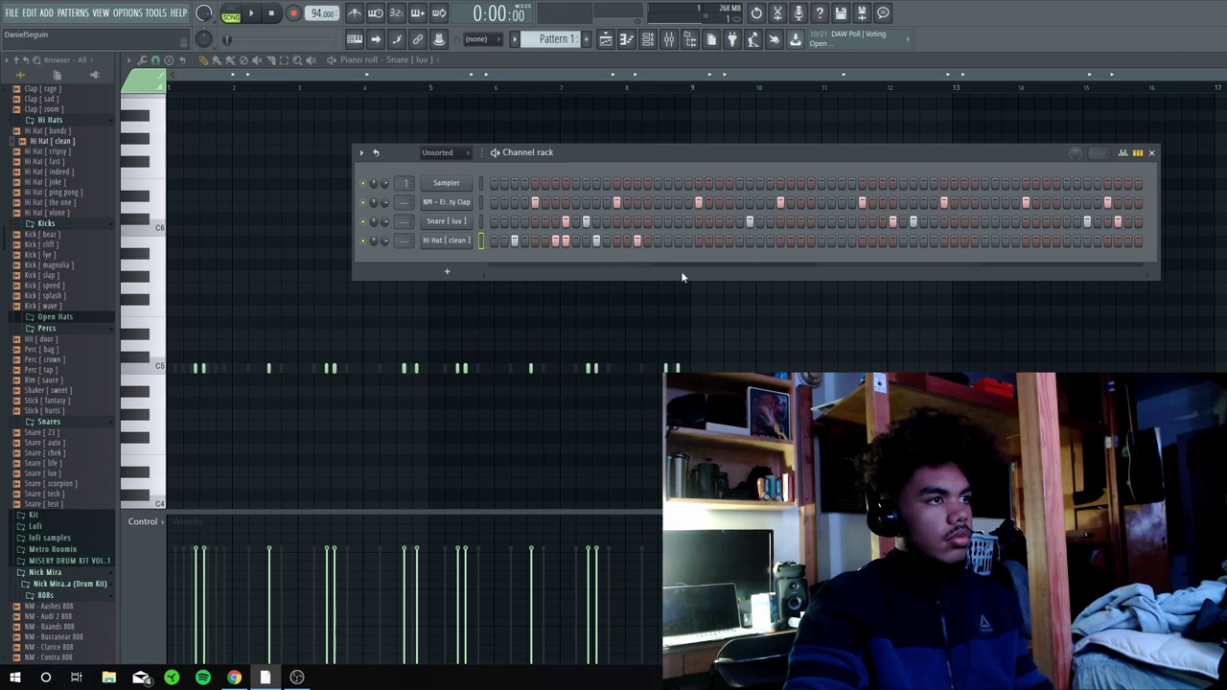
- Add Hi Hat [ clean ] hits on steps 19, 23, 24, 27, 31 and 32, with a fast three-note roll on step 24
key("space")
left_click(678, 241)
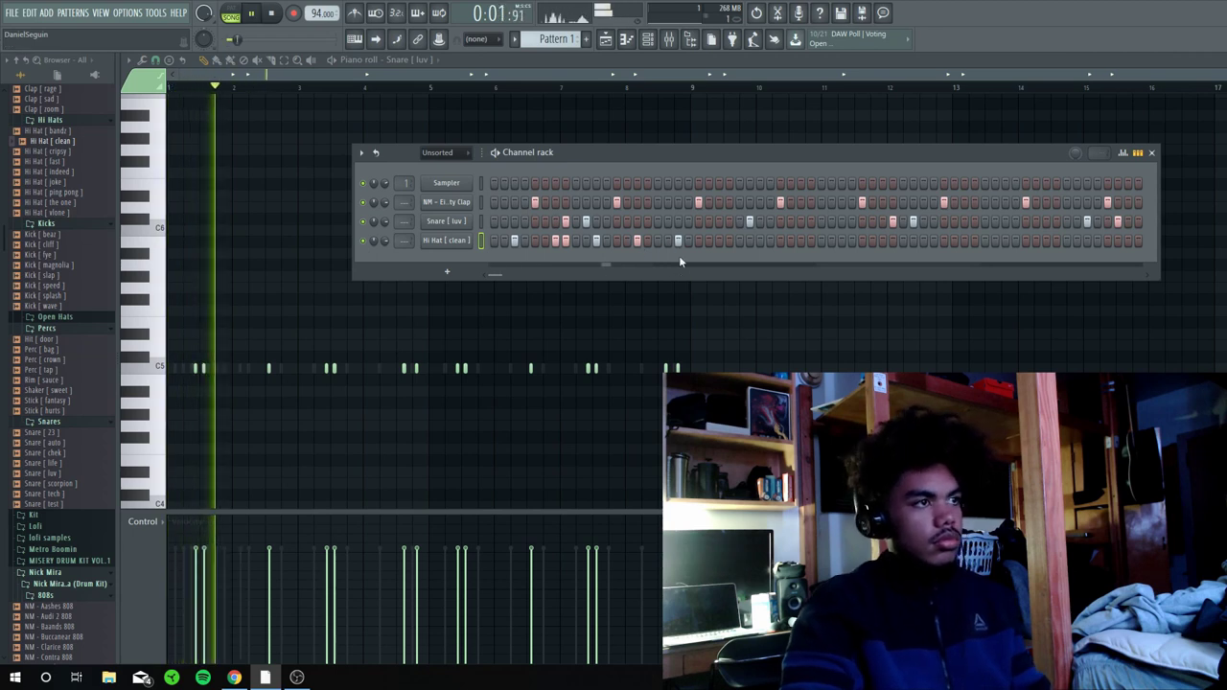
left_click(720, 241)
left_click(740, 241)
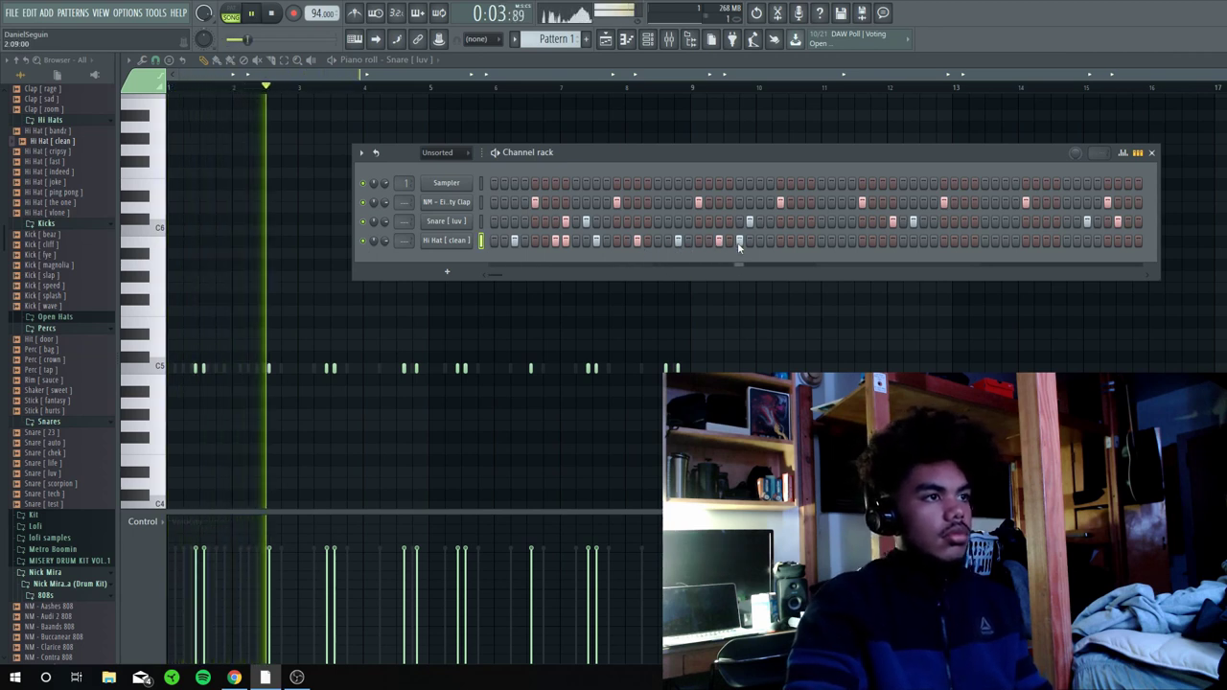
key("space")
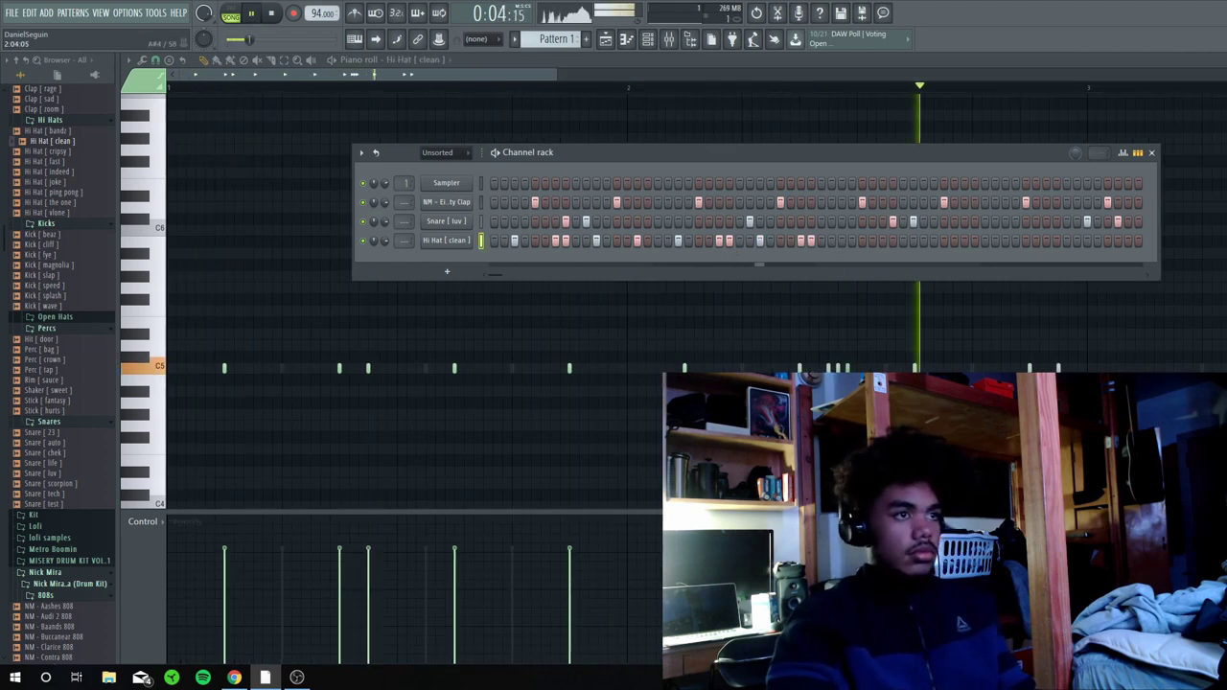
- Duplicate the two-bar Hi Hat [ clean ] notes in the piano roll until they fill bars 1 to 8
key("space")
key("F6")
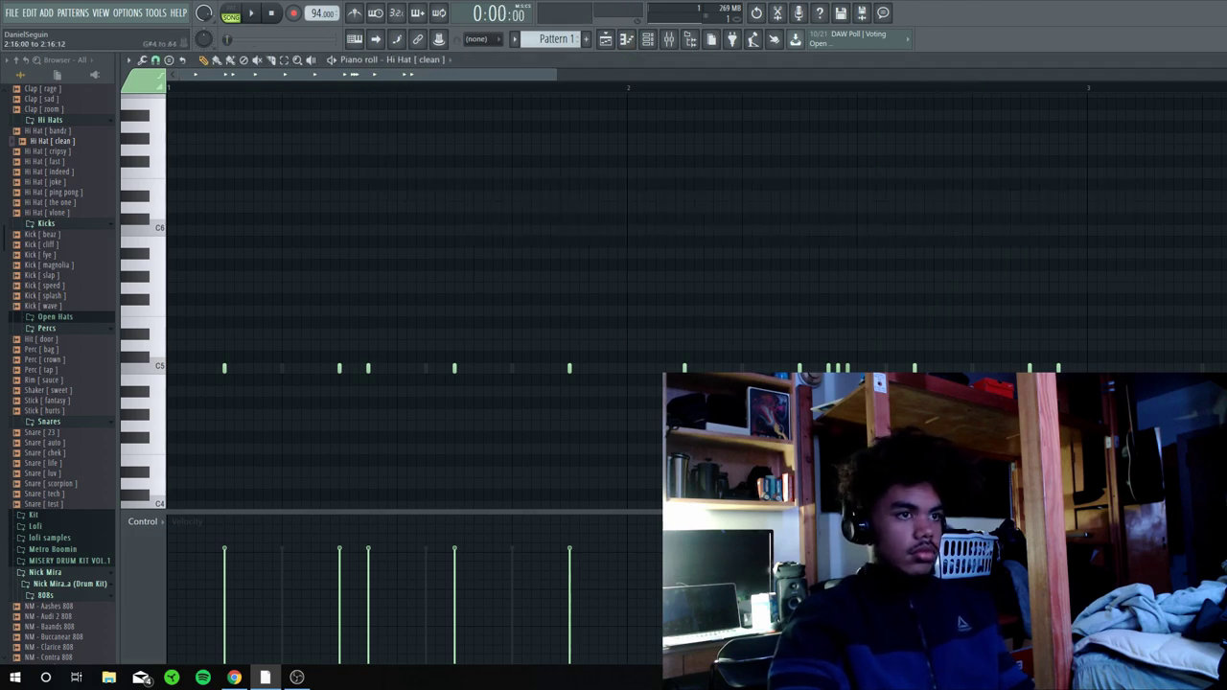
scroll(902, 91, "down", 2)
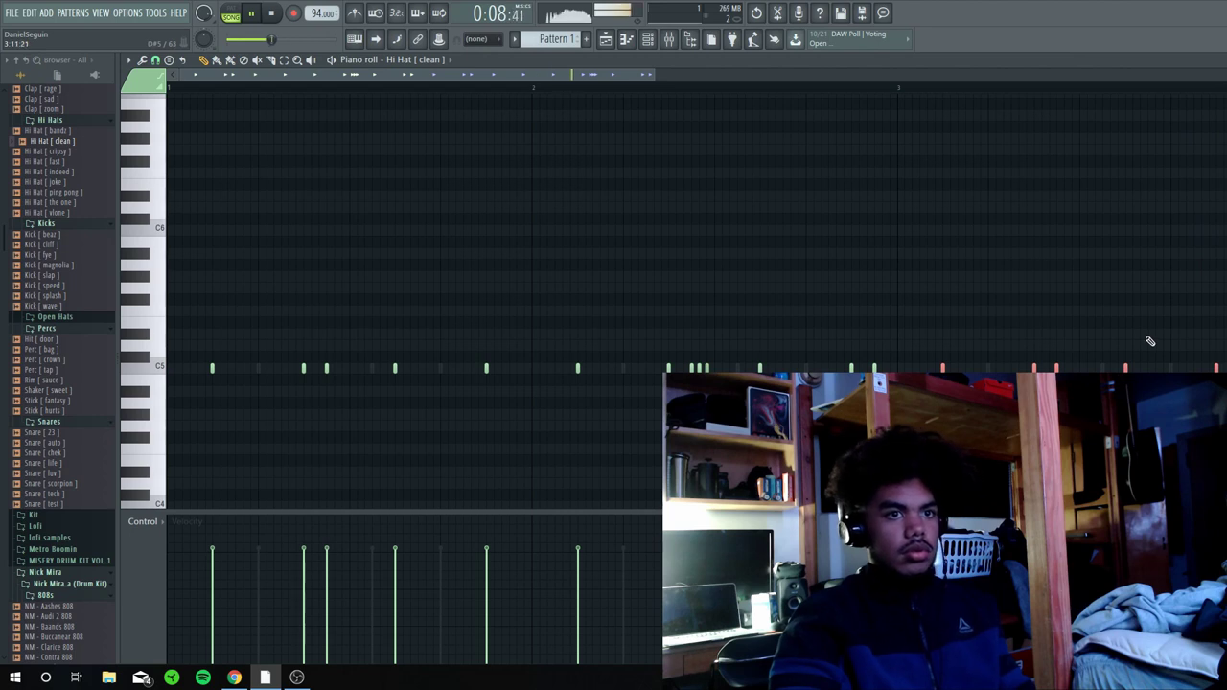
scroll(1122, 90, "down", 5)
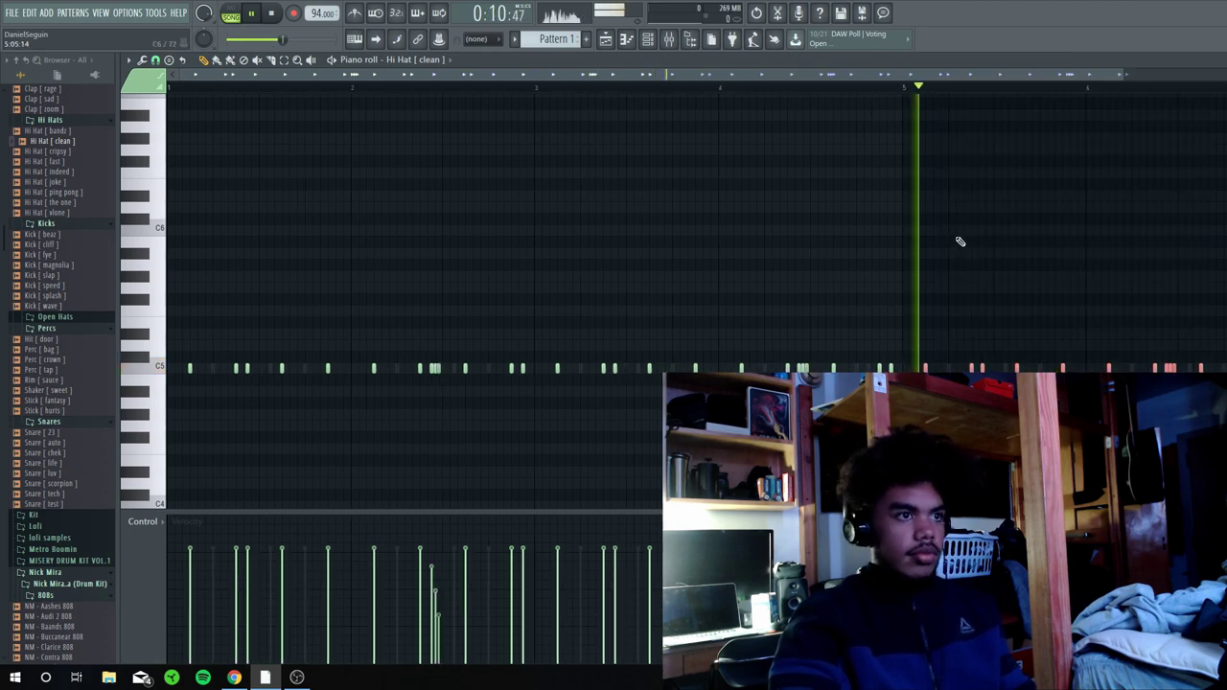
scroll(941, 80, "down", 6)
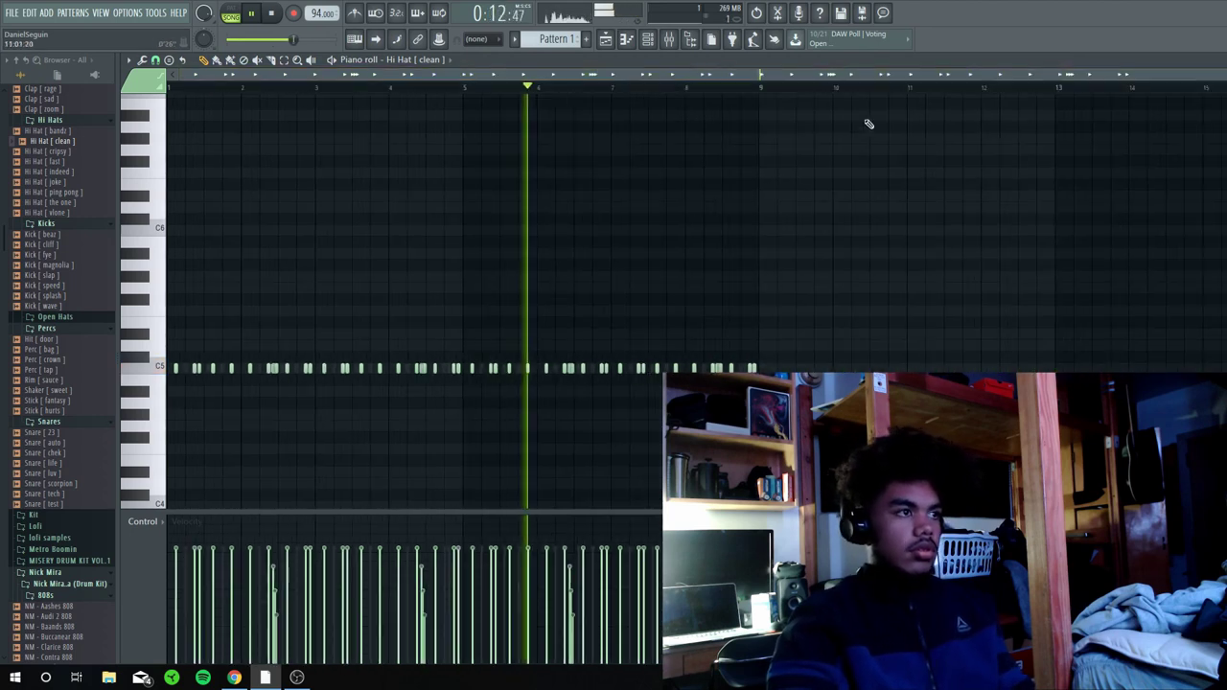
- Show all channels in the channel rack and route the guitar loop channel to mixer insert 1
key("F6")
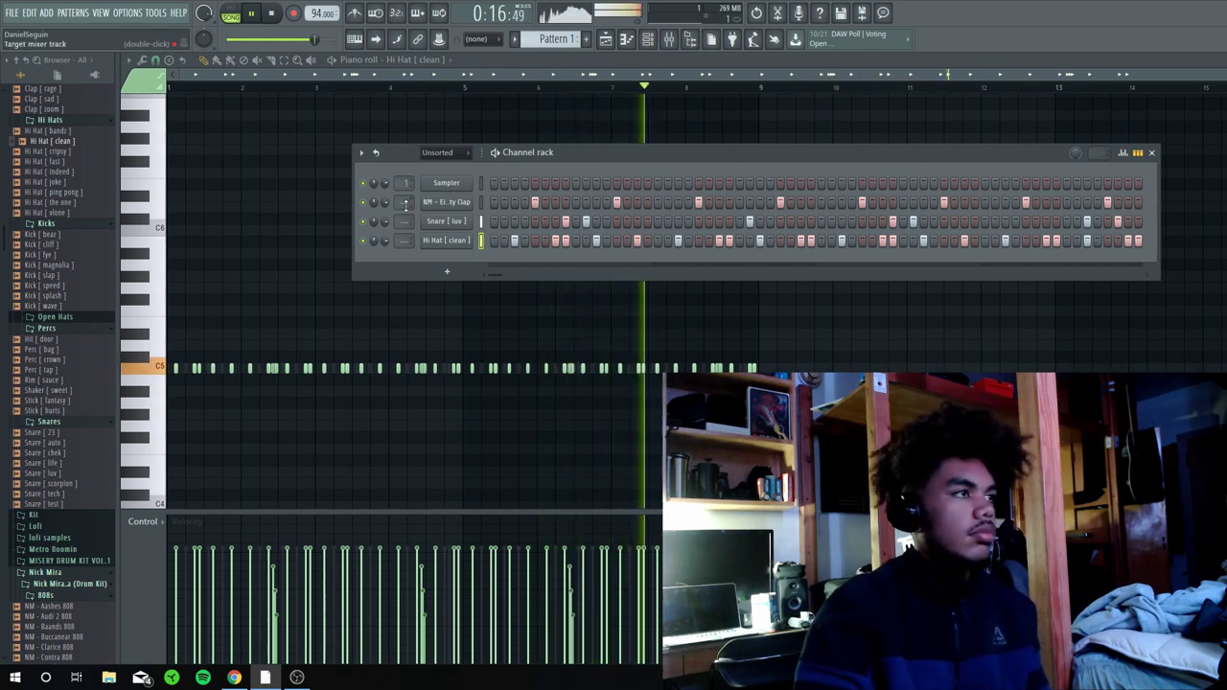
left_click(442, 155)
left_click(439, 172)
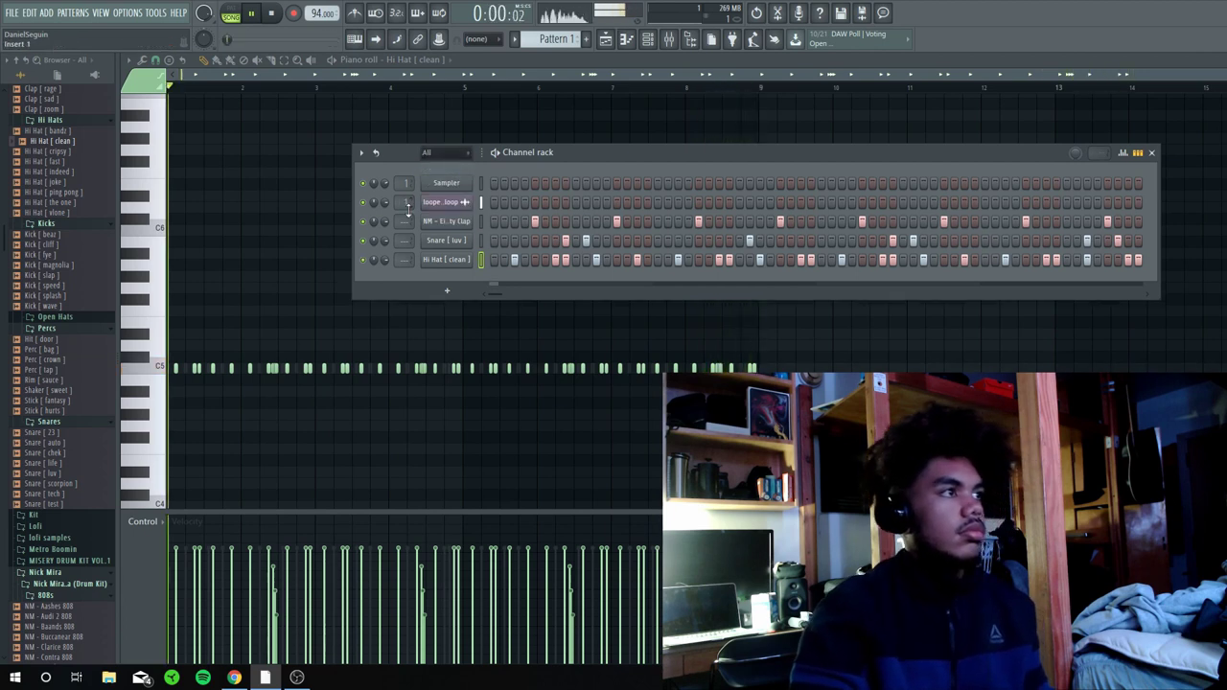
key("F6")
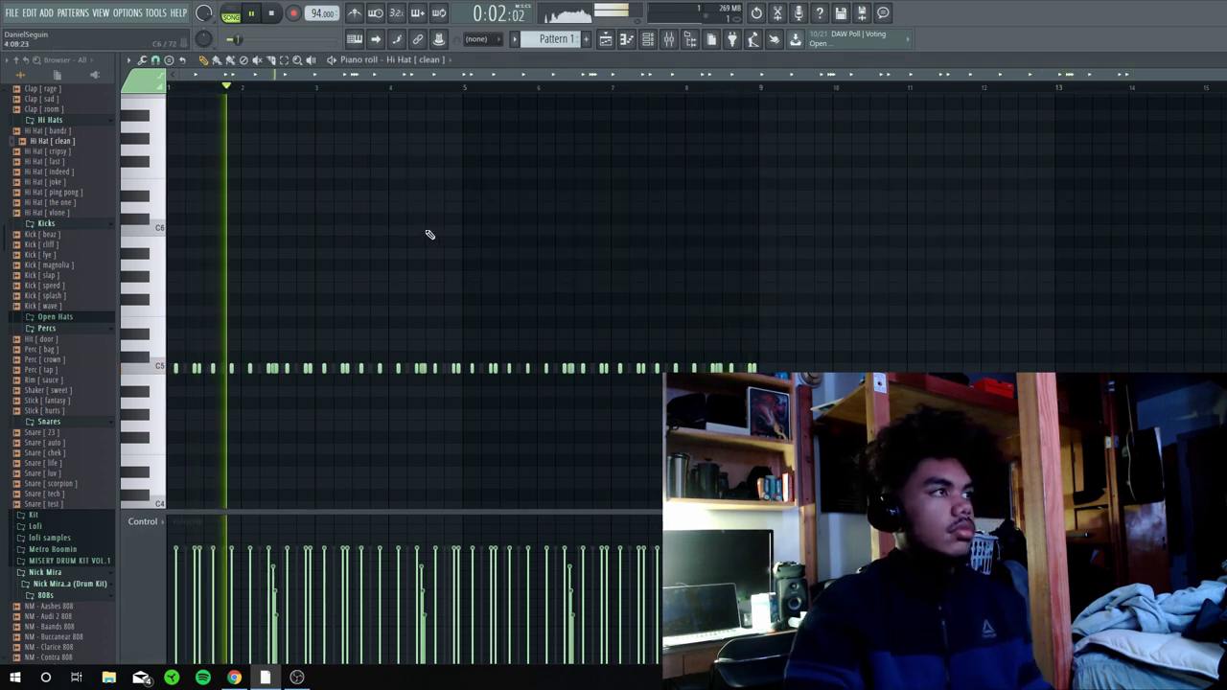
- Add HalfTime and Fruity parametric EQ 2 to insert 1, using the 20Hz - 18kHz cut preset with the high-pass at 113 Hz
key("F9")
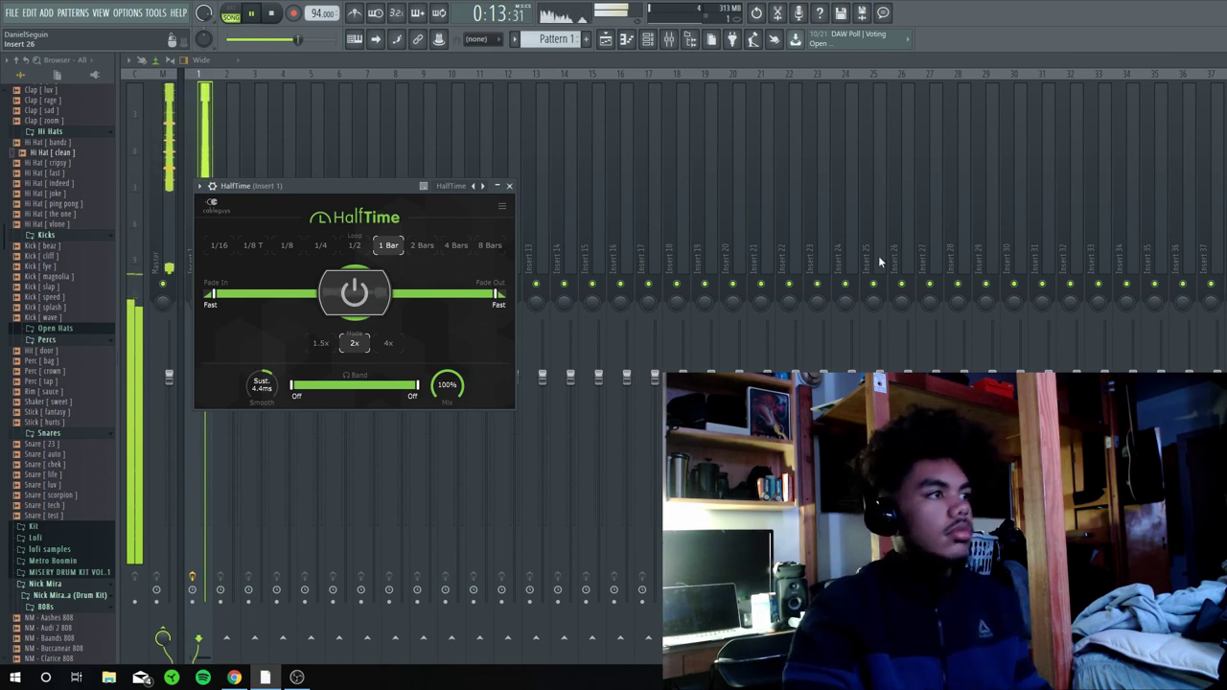
left_click(509, 186)
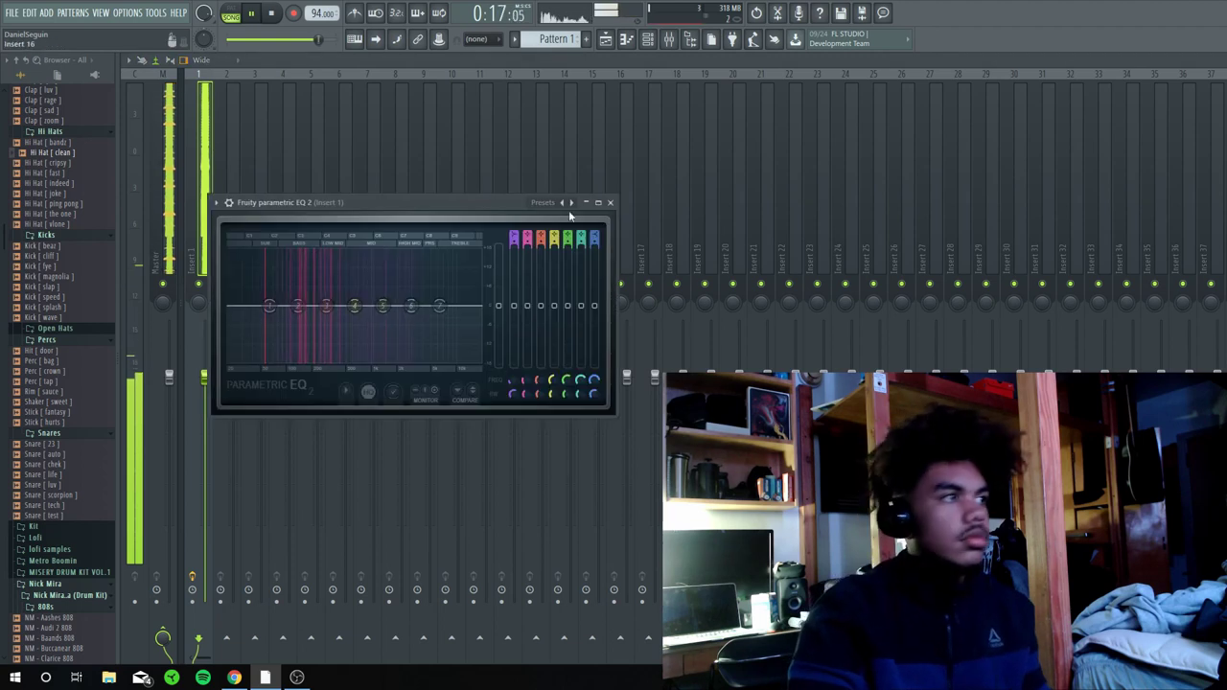
left_click(543, 204)
left_click(580, 238)
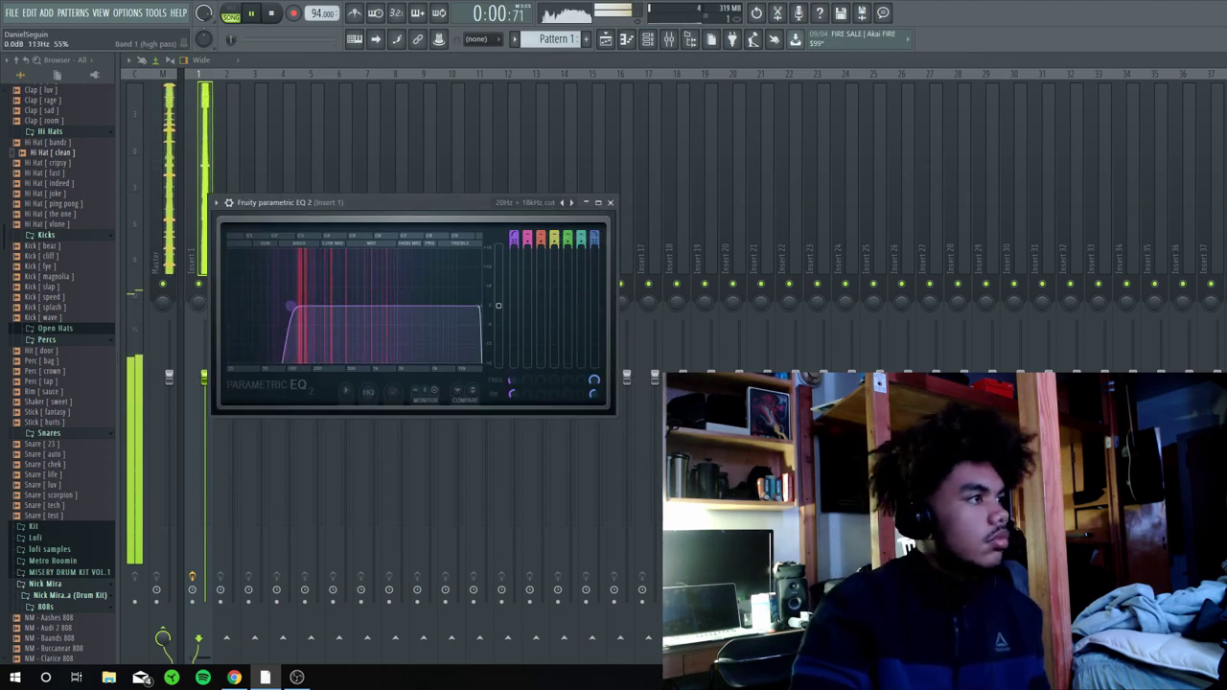
left_click(609, 202)
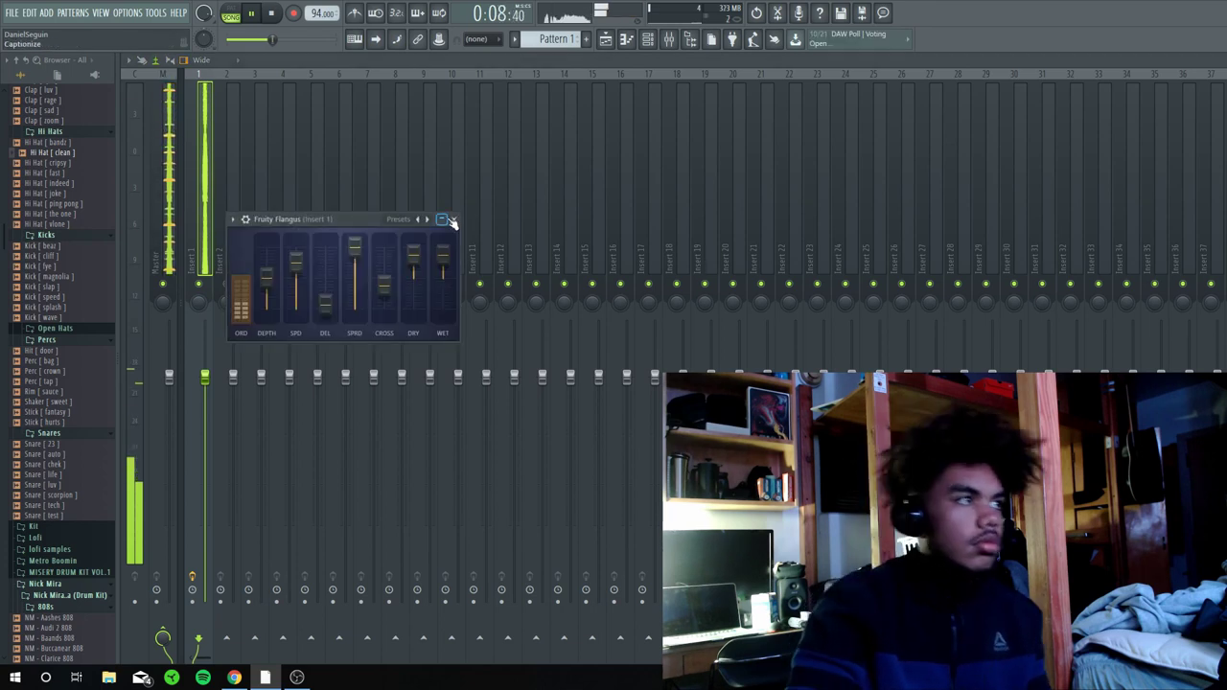
- Add Fruity Flangus to insert 1 and set the parametric EQ's high-pass band to 71 Hz
left_click(451, 219)
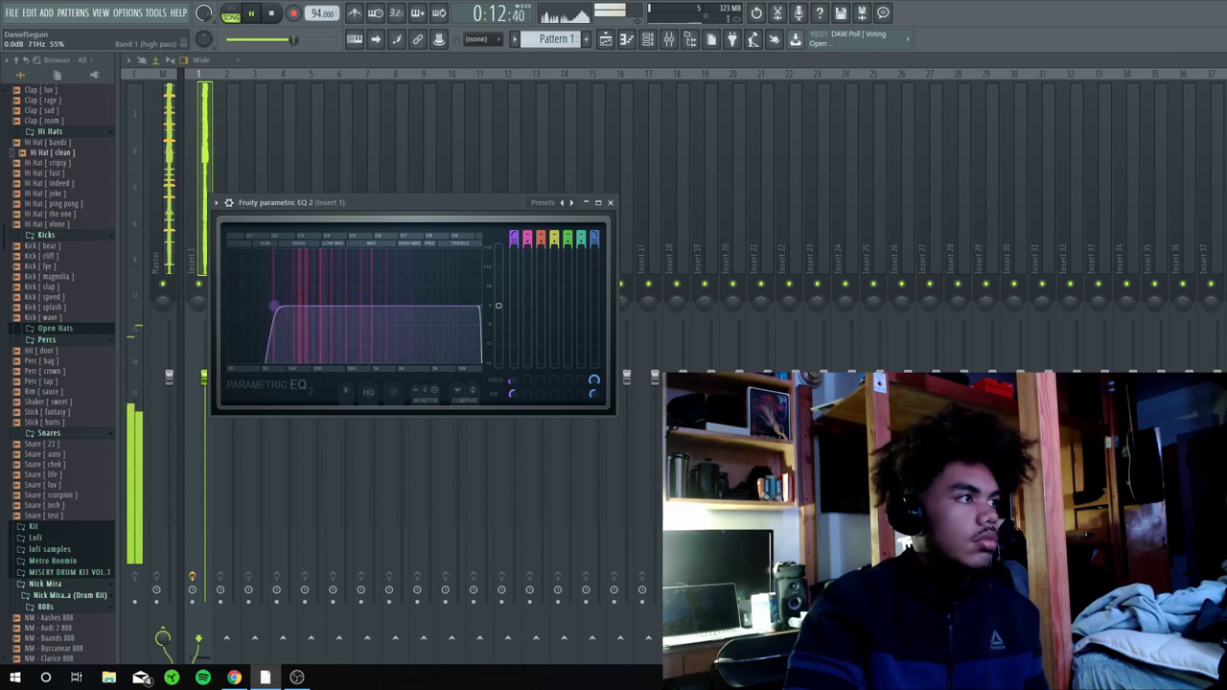
left_click(610, 203)
- Collapse the Lunar kit's Percs and Snares folders and bring the channel rack back up
left_click(82, 341)
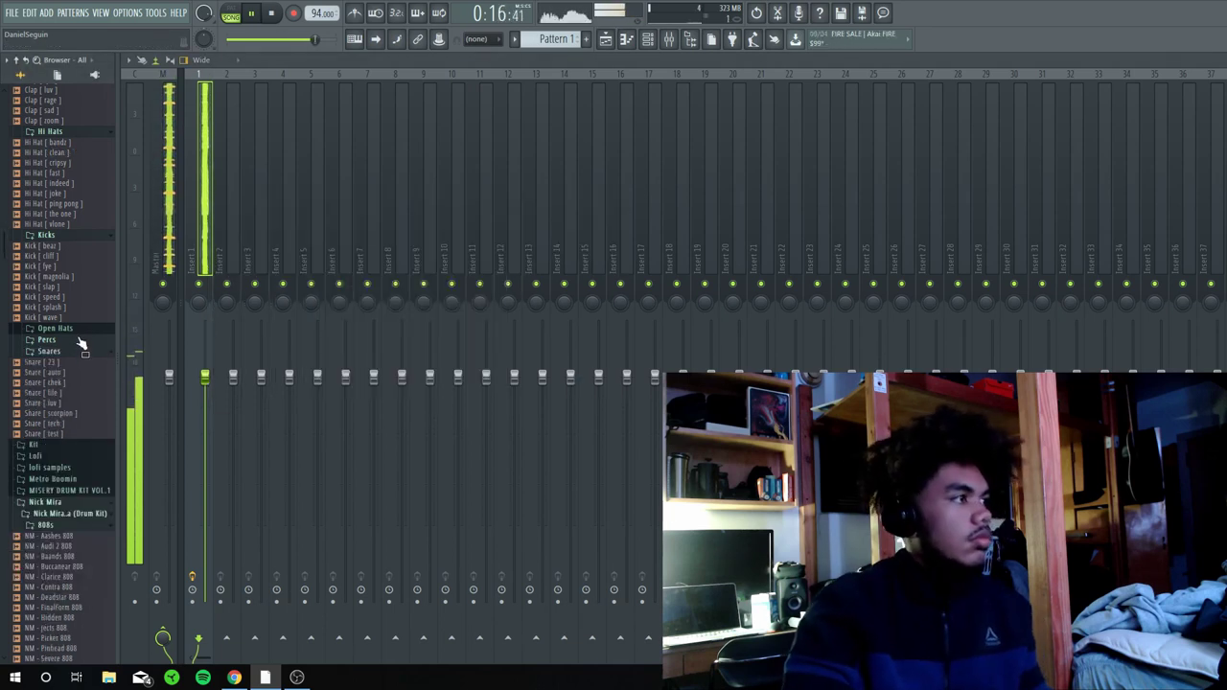
left_click(75, 354)
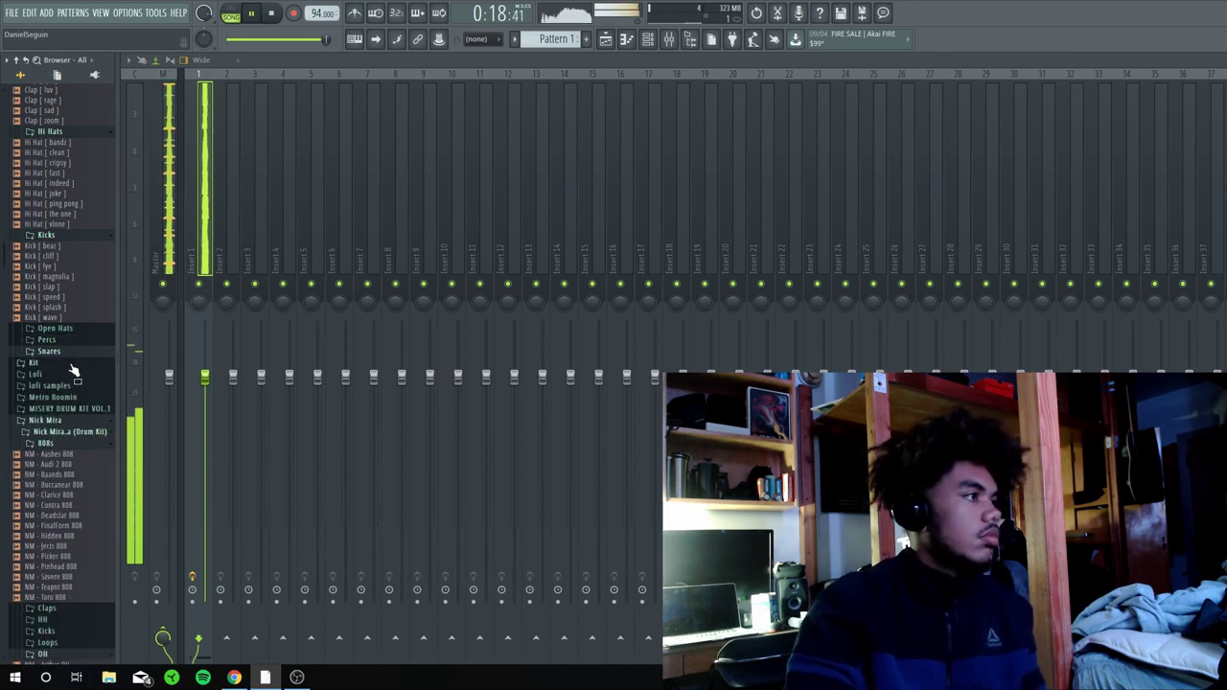
scroll(55, 280, "up", 5)
key("space")
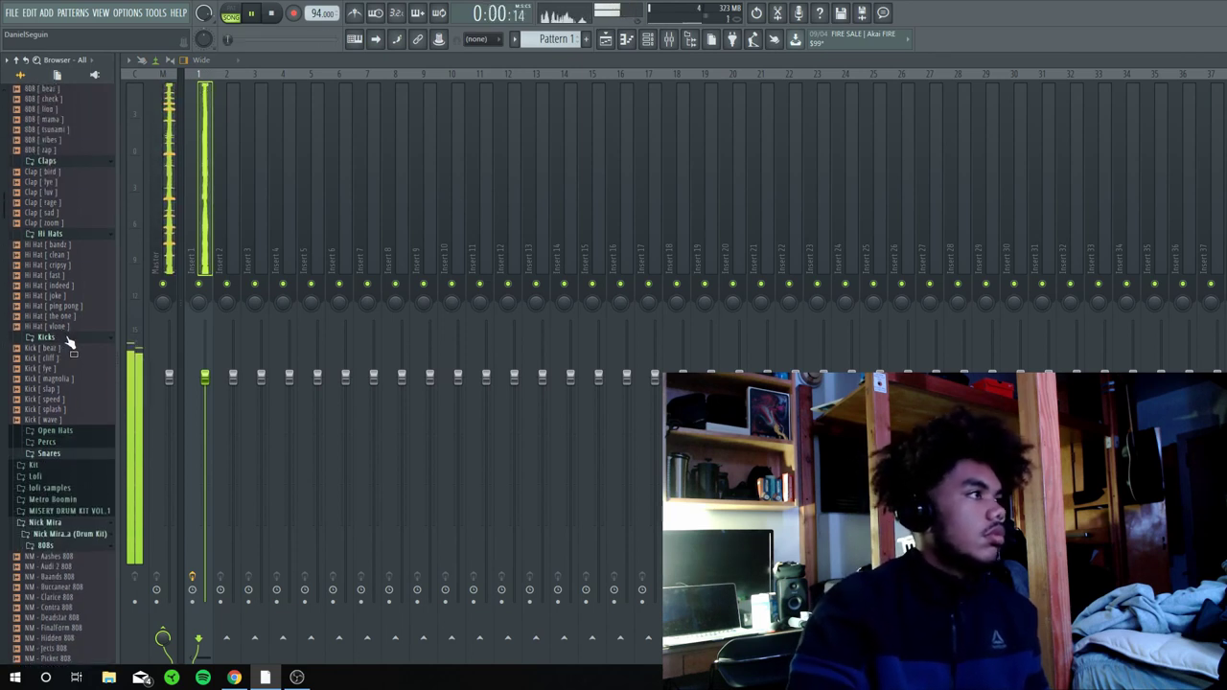
key("F6")
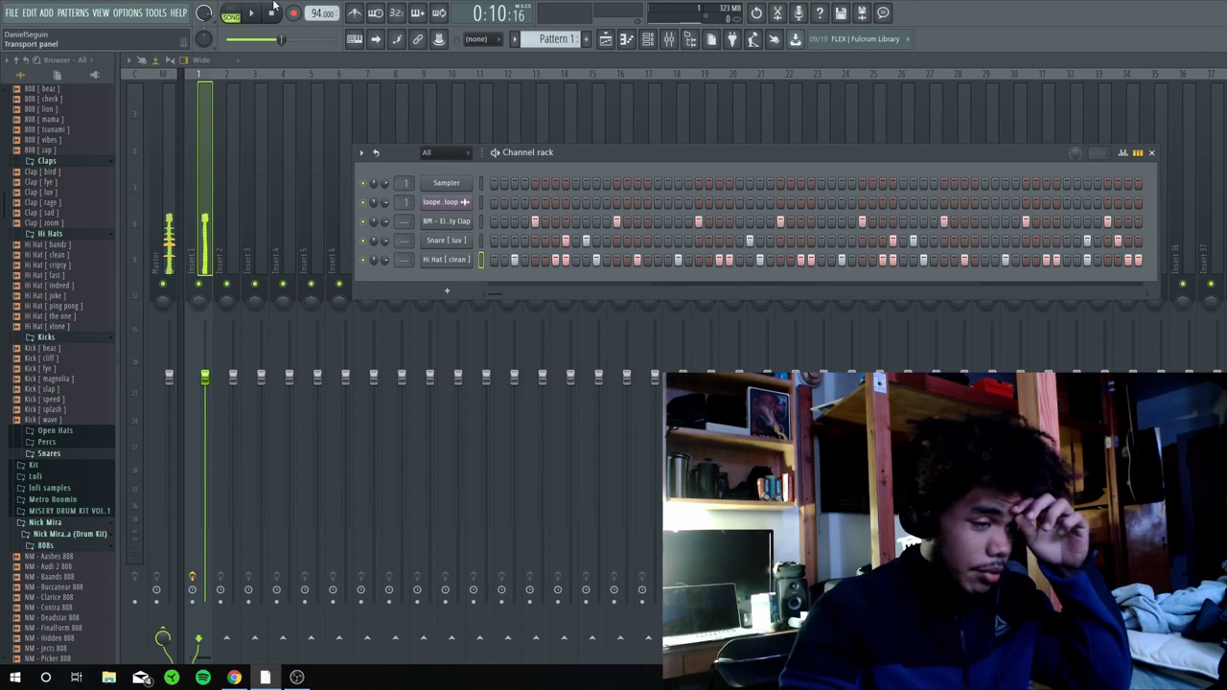
- Audition the Lunar kit's 808 [ mama ] and 808 [ tsunami ] samples and add 808 [ tsunami ] as a new channel
scroll(36, 240, "up", 5)
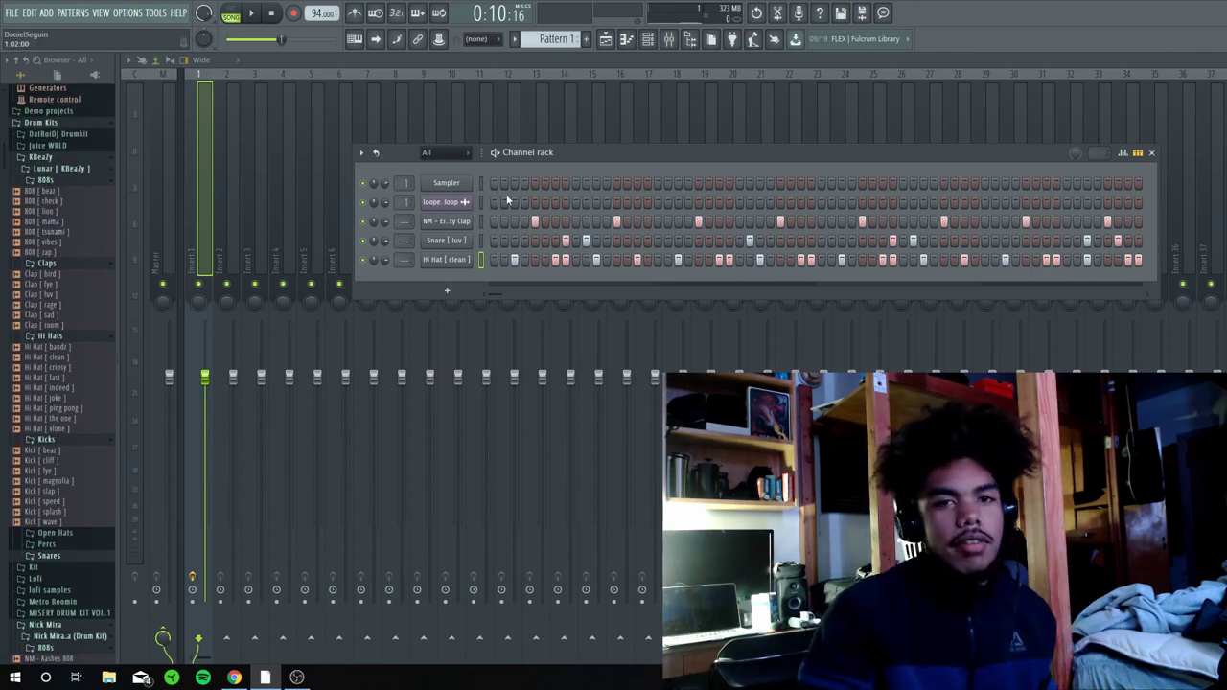
scroll(25, 242, "up", 2)
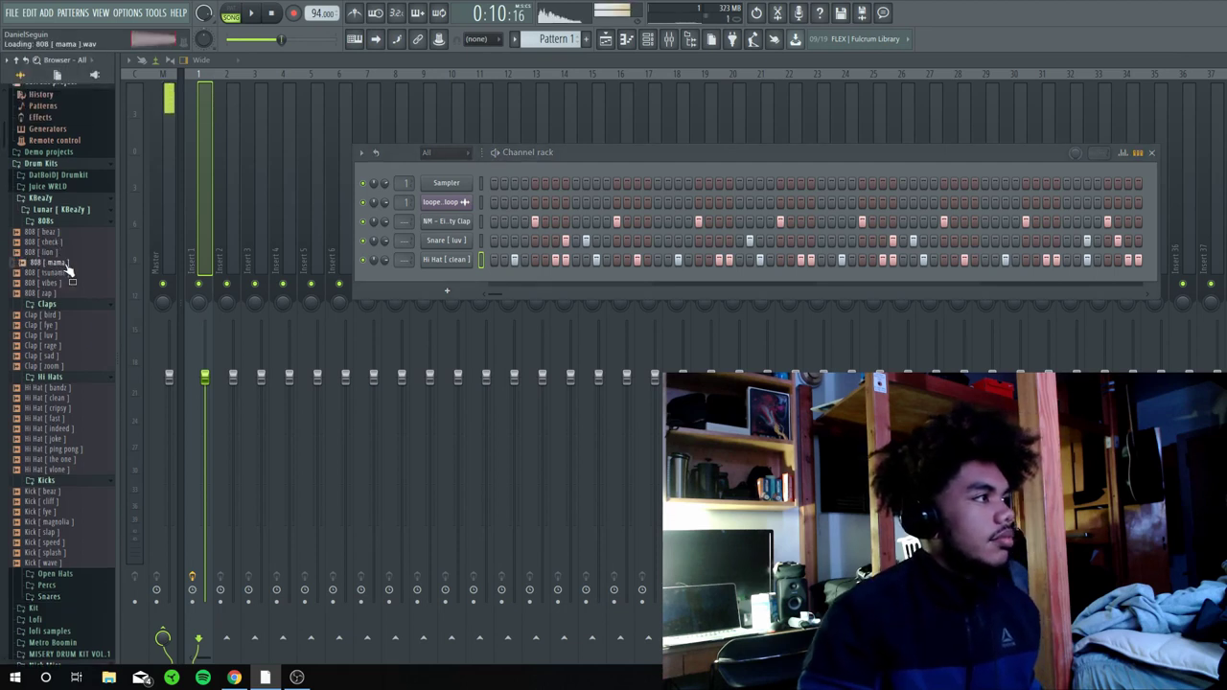
left_click(67, 272)
key("Up")
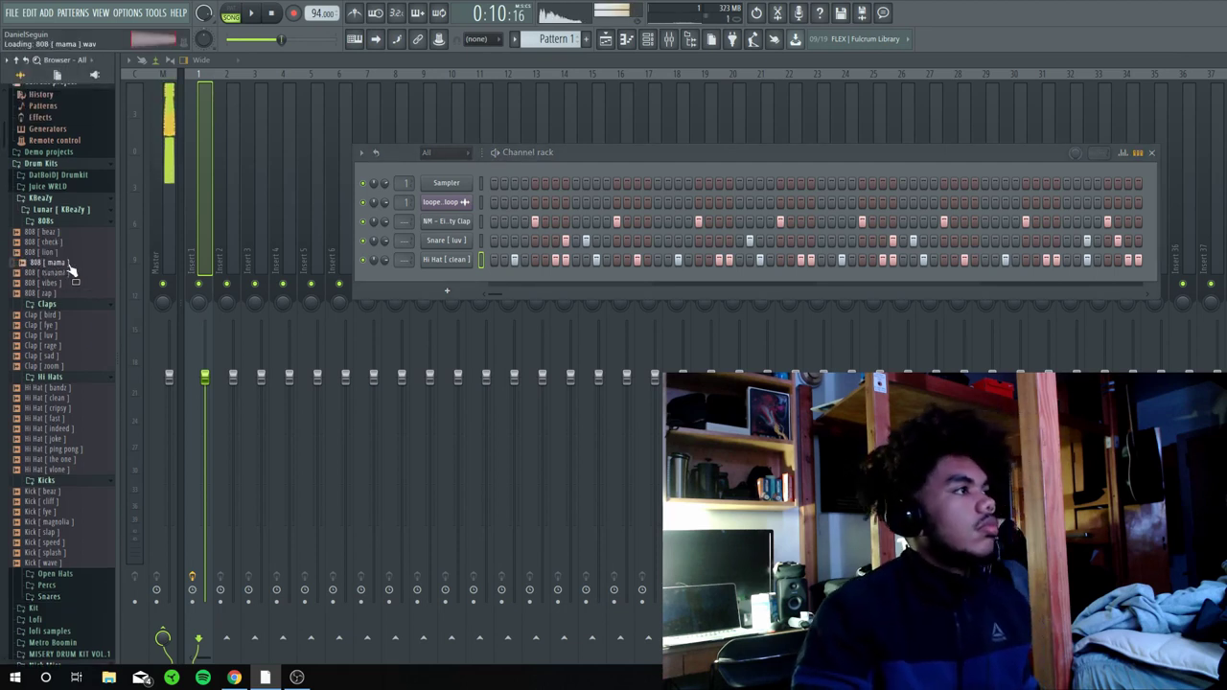
left_click(61, 273)
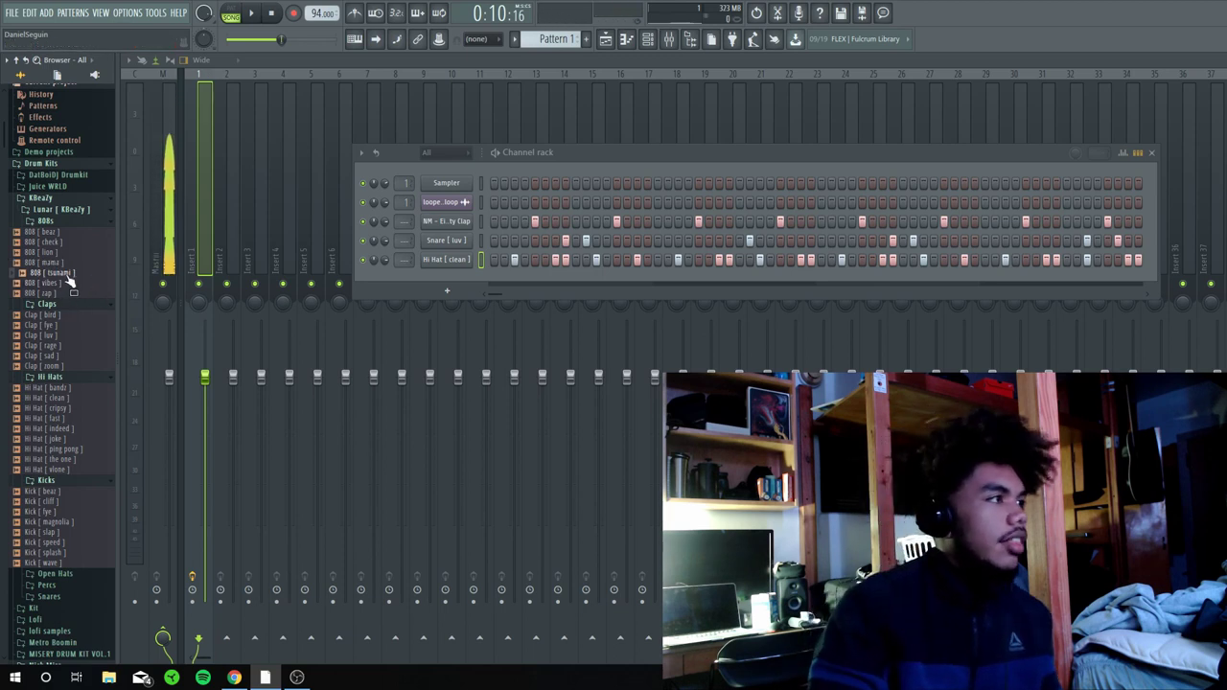
left_click_drag(492, 283, 474, 311)
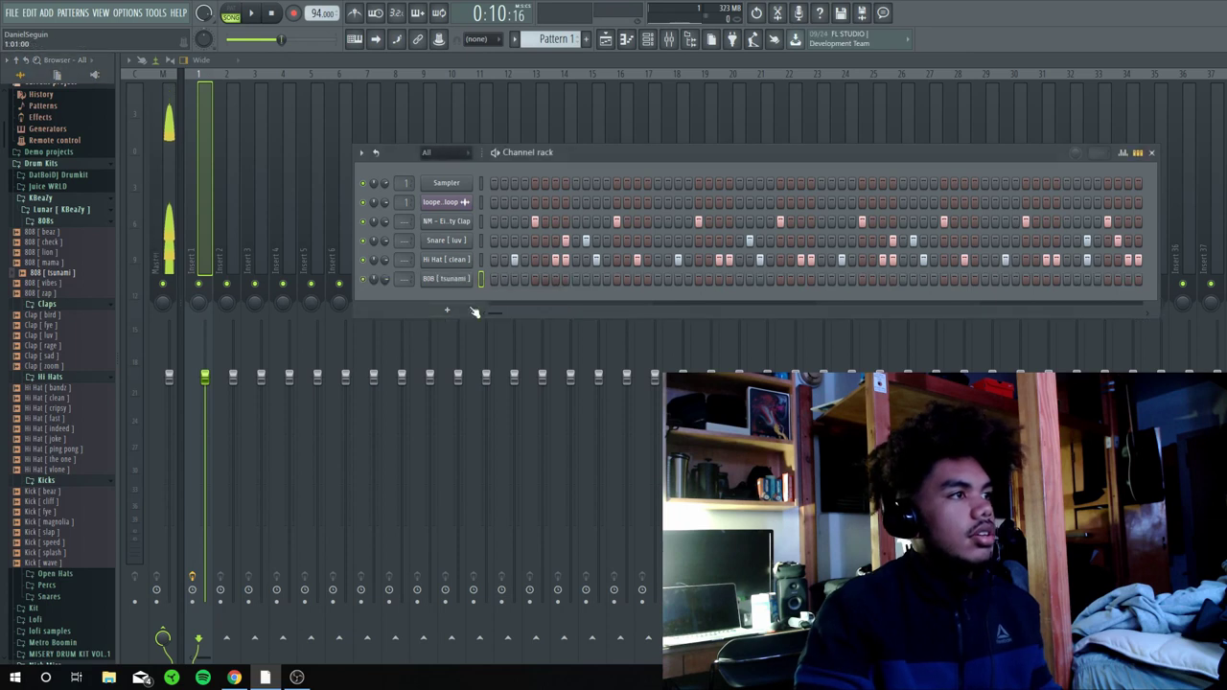
- Listen to the beat, draw an E5 note at the start of bar 1 in the 808 [ tsunami ] piano roll, and play it back
key("space")
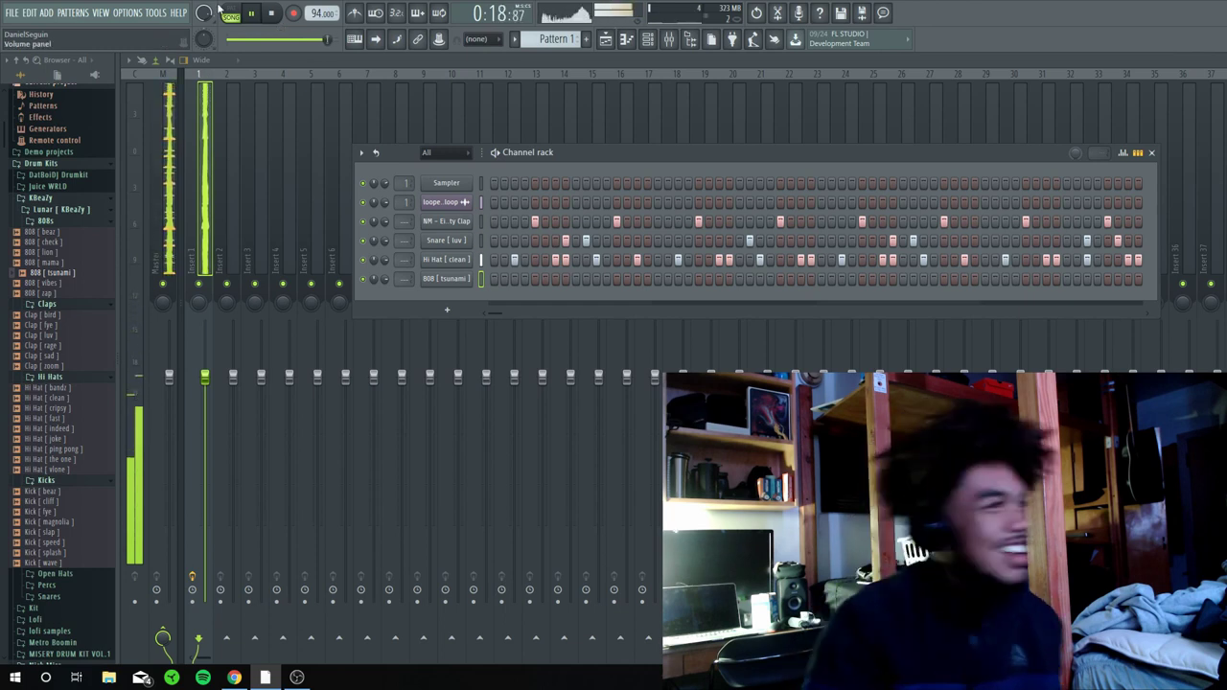
left_click(274, 14)
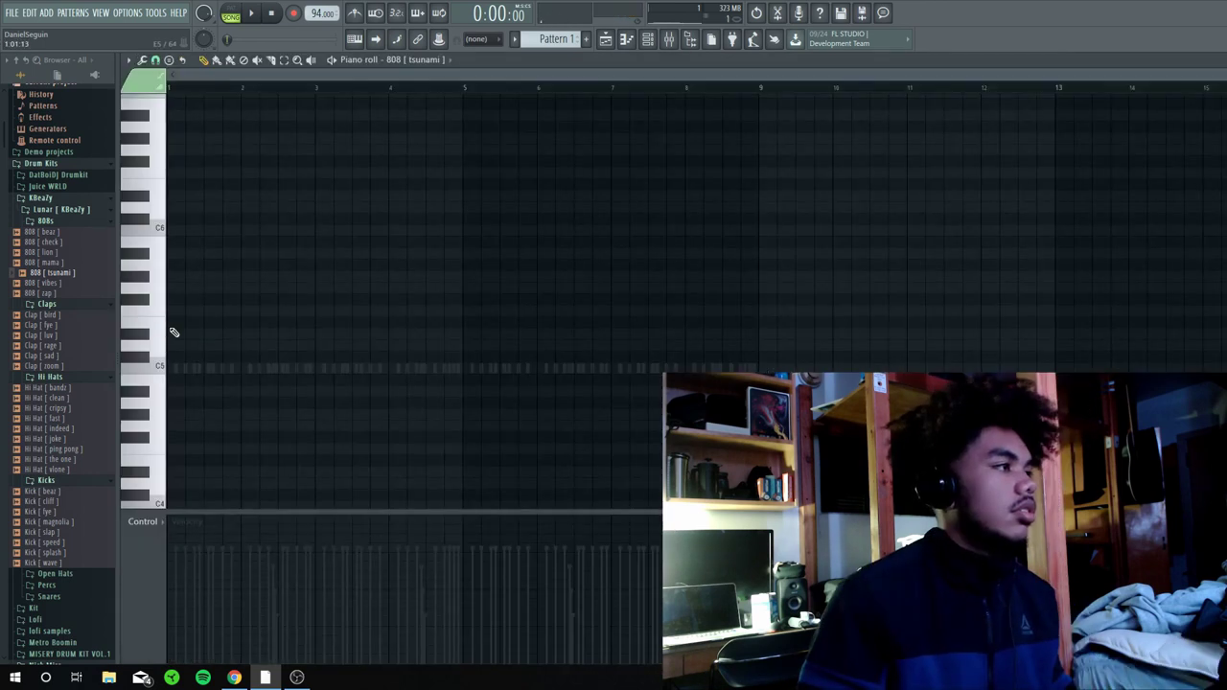
left_click(172, 327)
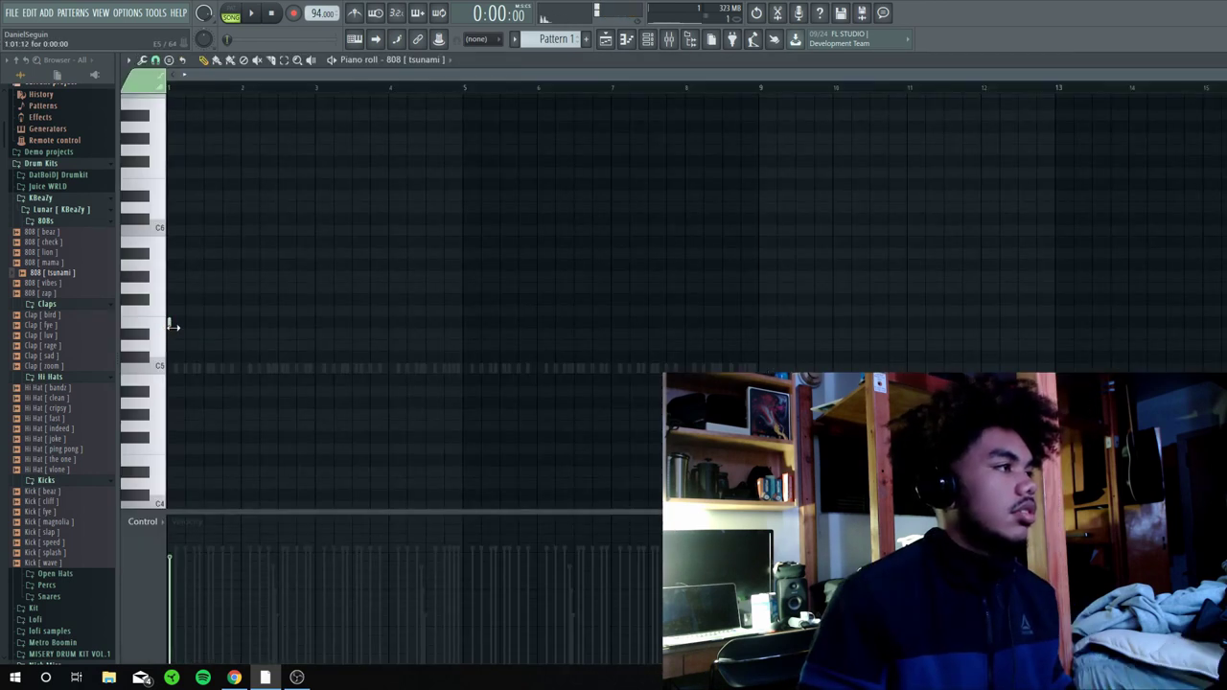
key("space")
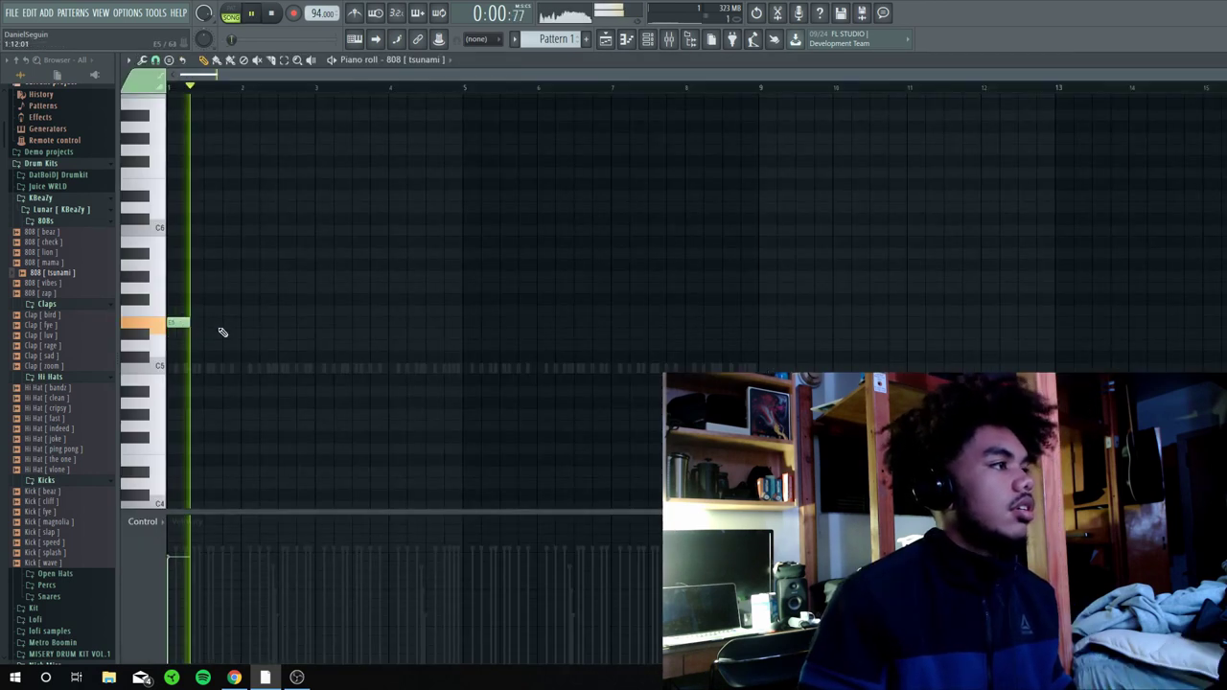
- Draw a second E5 note in the later half of bar 1 for 808 [ tsunami ], shift it slightly earlier, and check it against playback
left_click(233, 325)
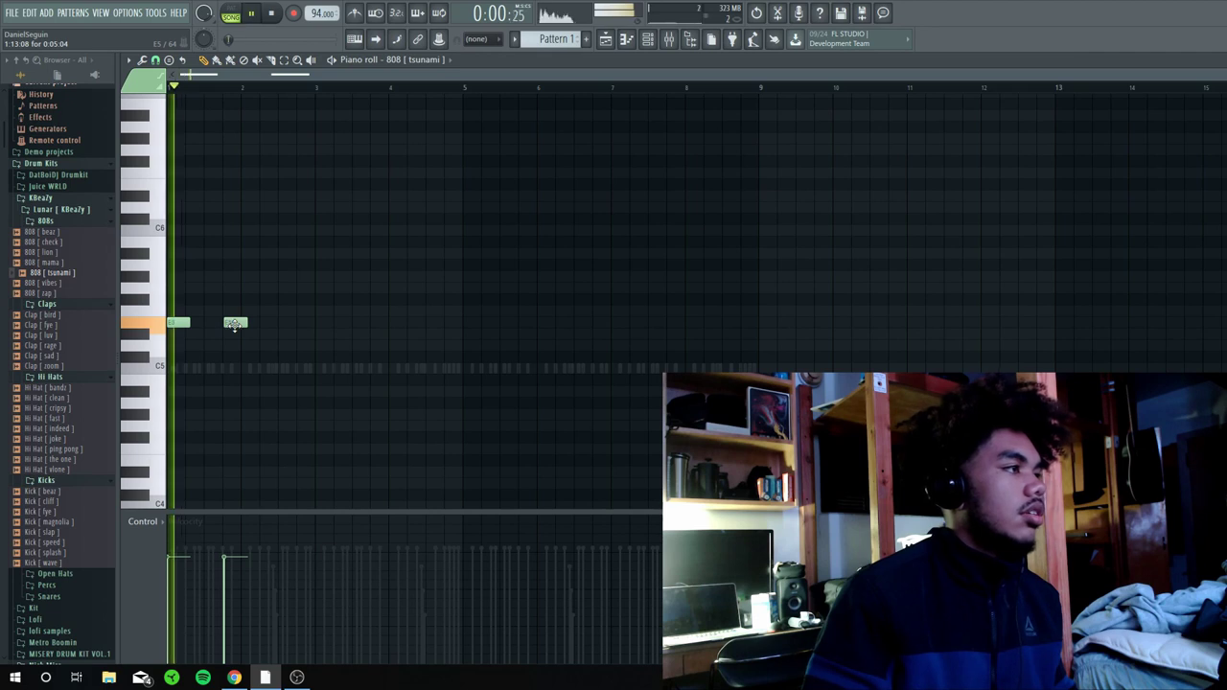
left_click_drag(234, 326, 223, 325)
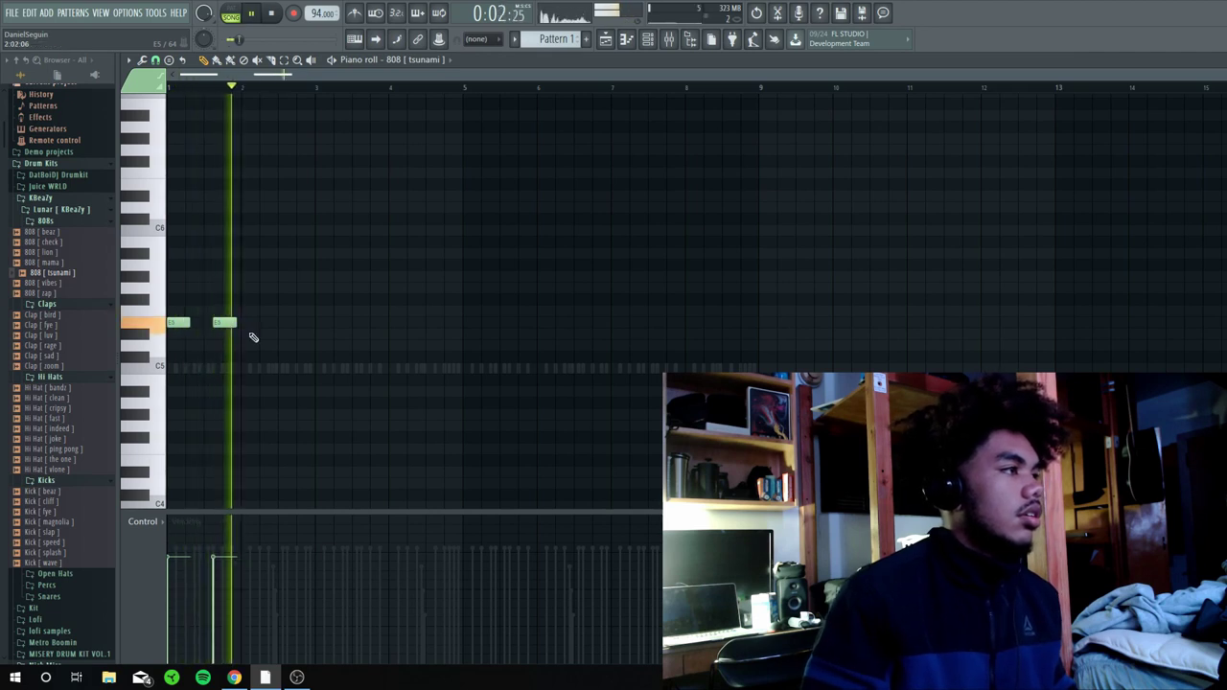
key("space")
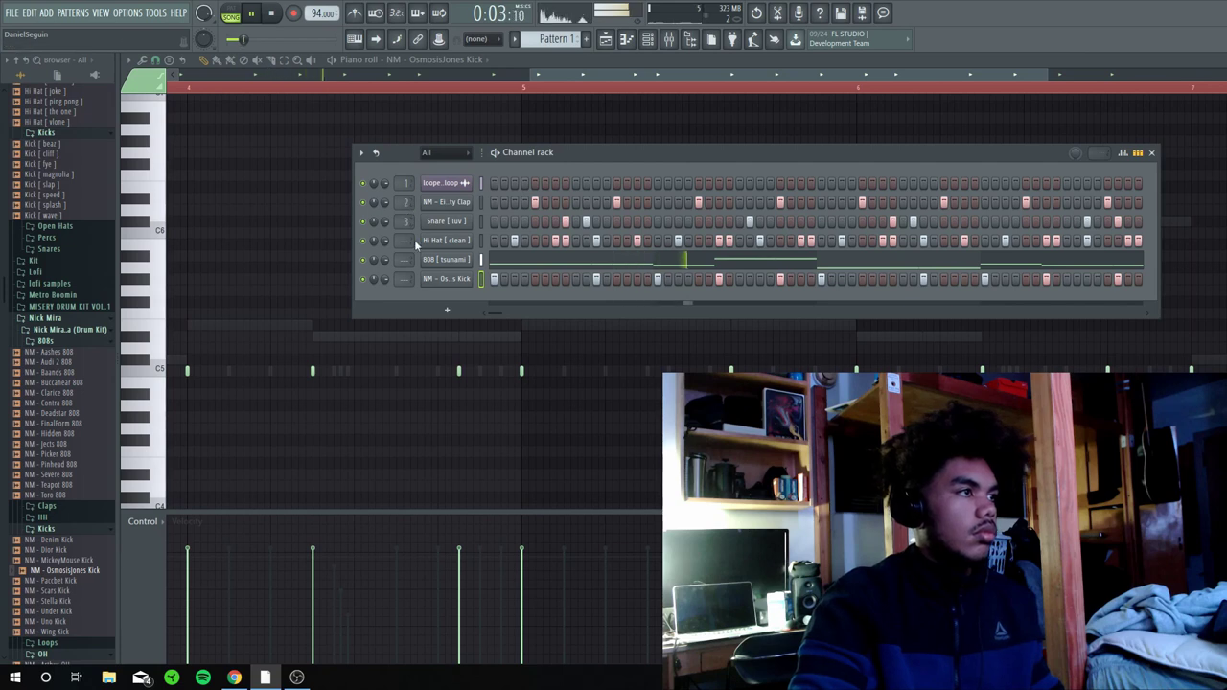
- Route the 808 [ tsunami ] channel to mixer insert 5 and the NM - OsmosisJones Kick channel to insert 6
scroll(410, 242, "up", 3)
scroll(410, 259, "up", 1)
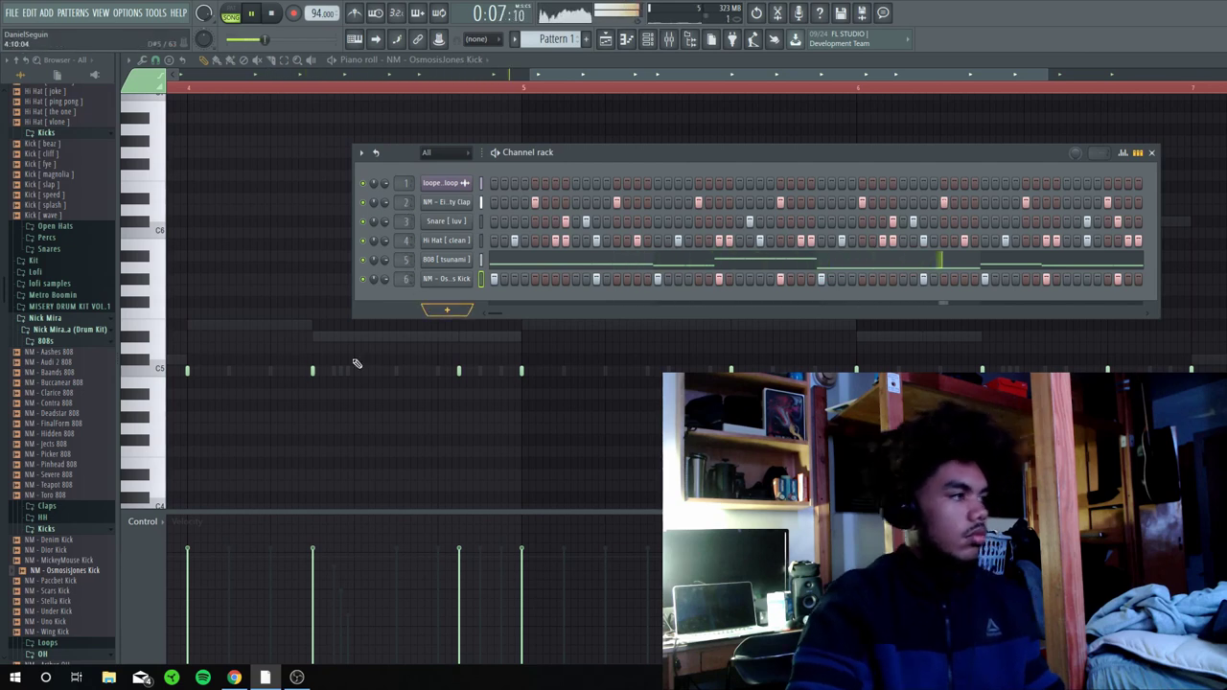
- Collapse the first Nick Mira kit's Kicks and 808s folders and expand its HH folder
left_click(63, 527)
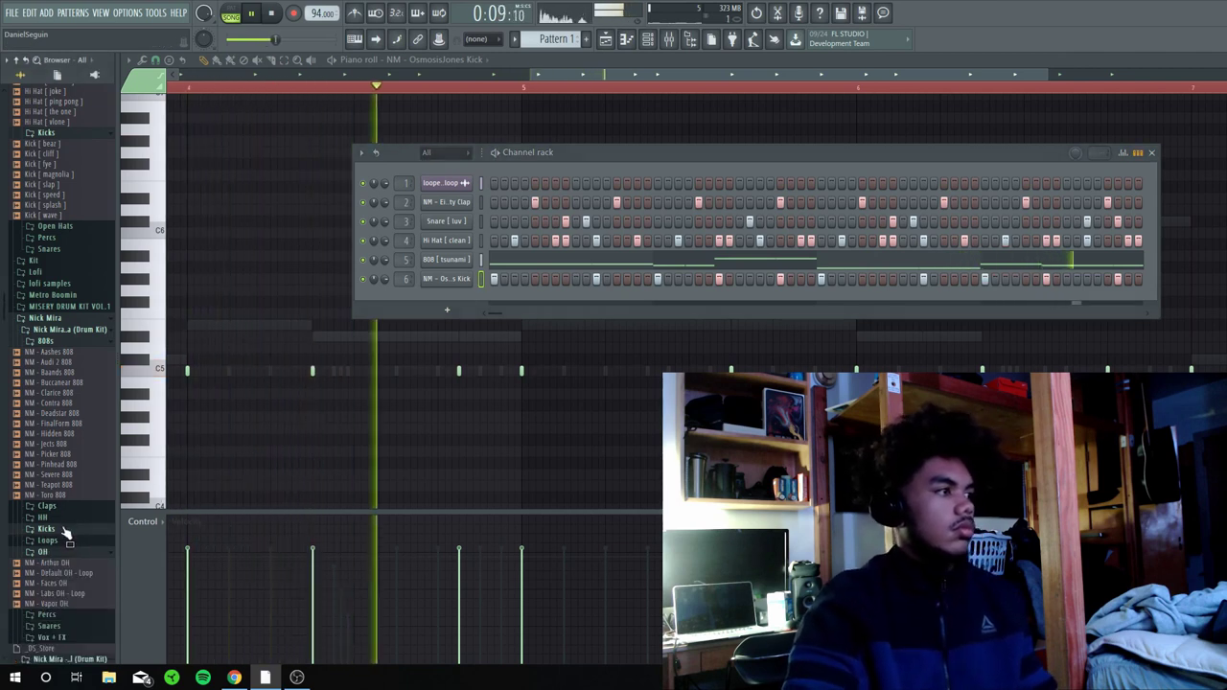
left_click(71, 518)
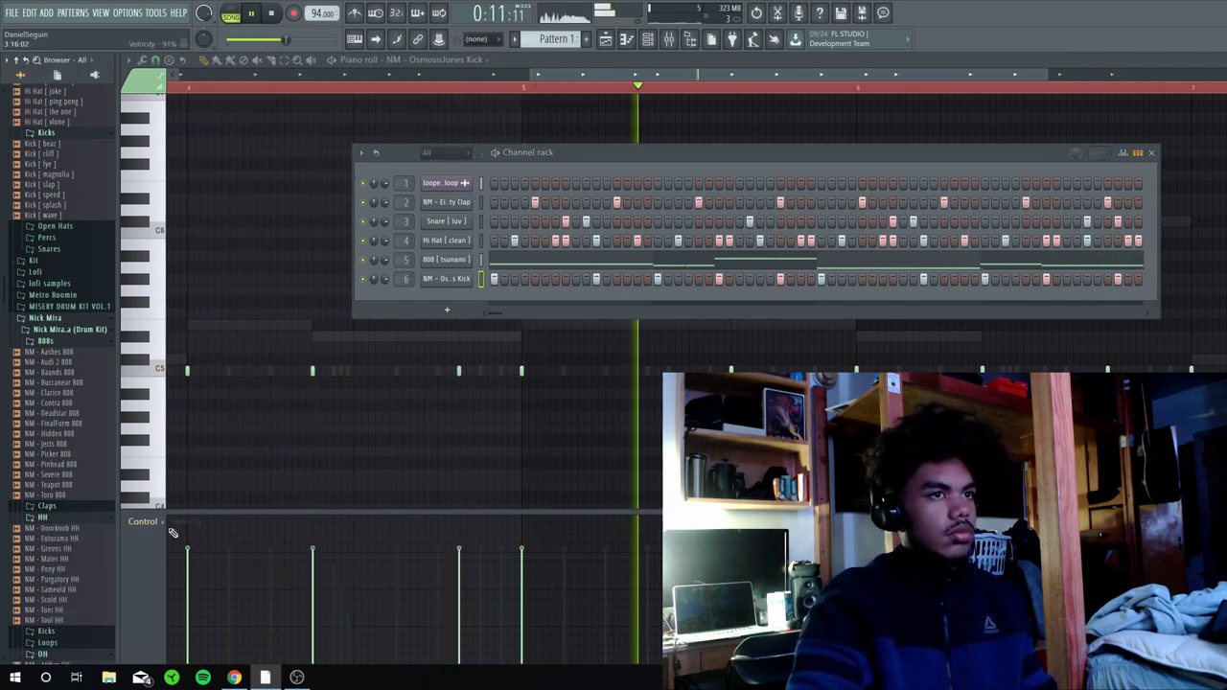
left_click(63, 343)
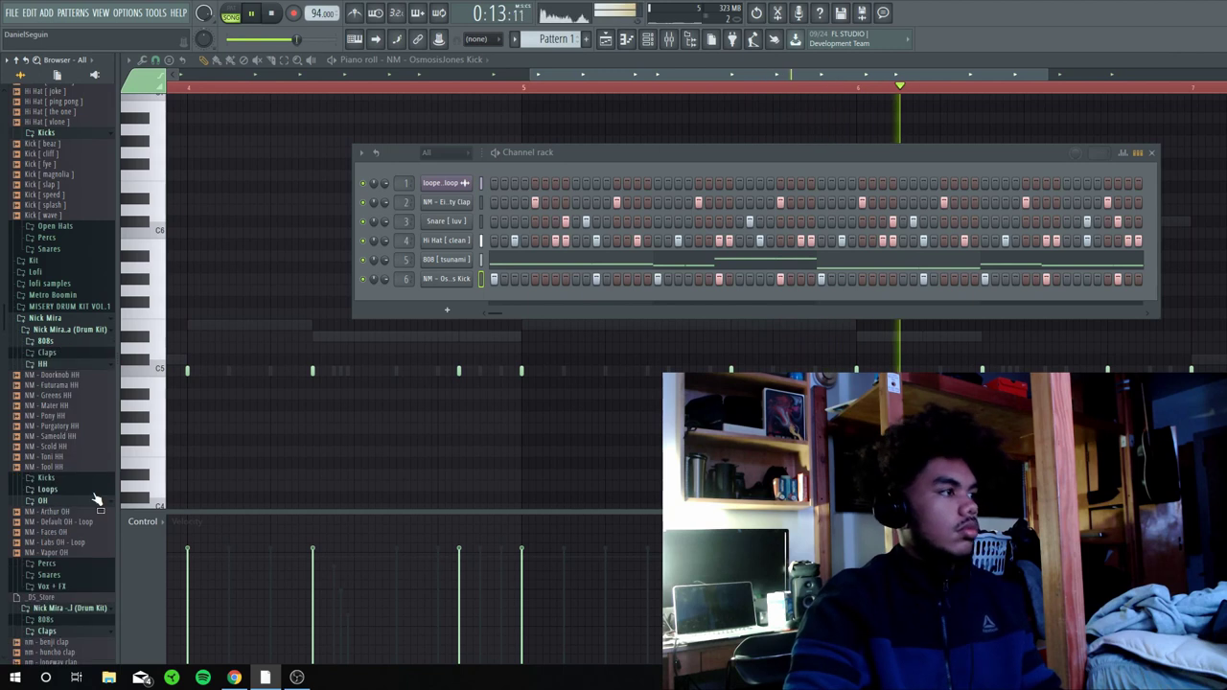
scroll(55, 512, "down", 2)
scroll(63, 513, "down", 4)
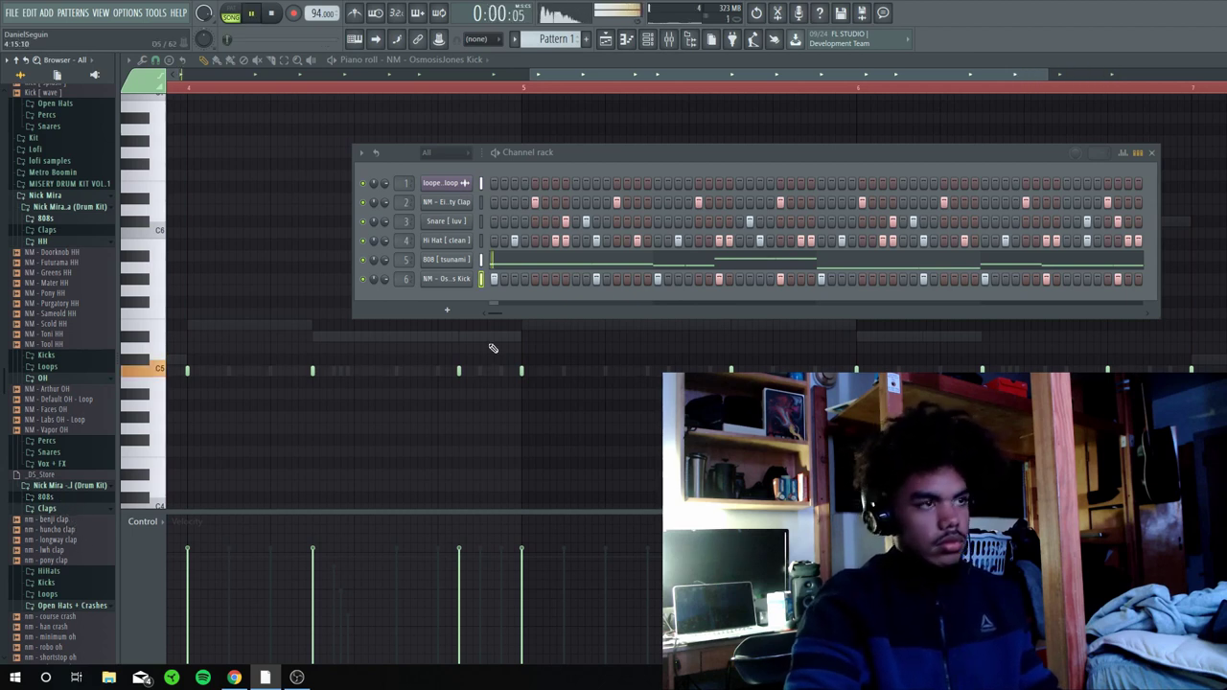
- Select the Snare [ luv ] channel, open its piano roll, and play the snare pattern through bar 8
key("space")
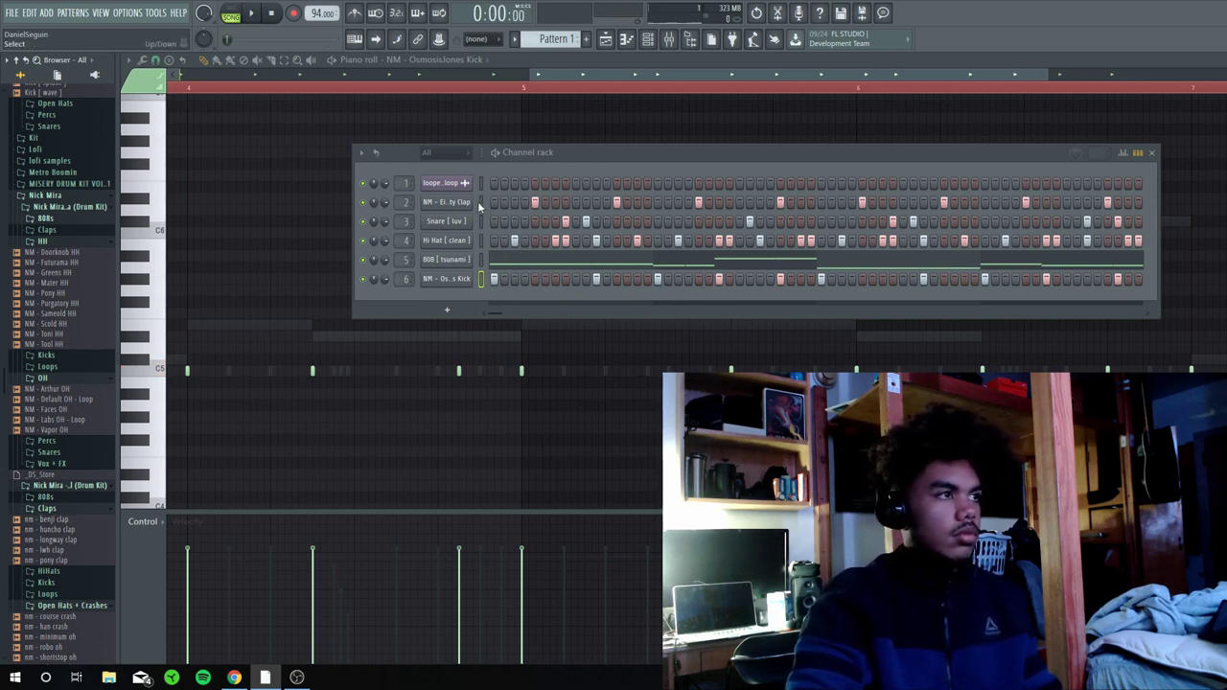
left_click(480, 203)
left_click(480, 222)
key("F7")
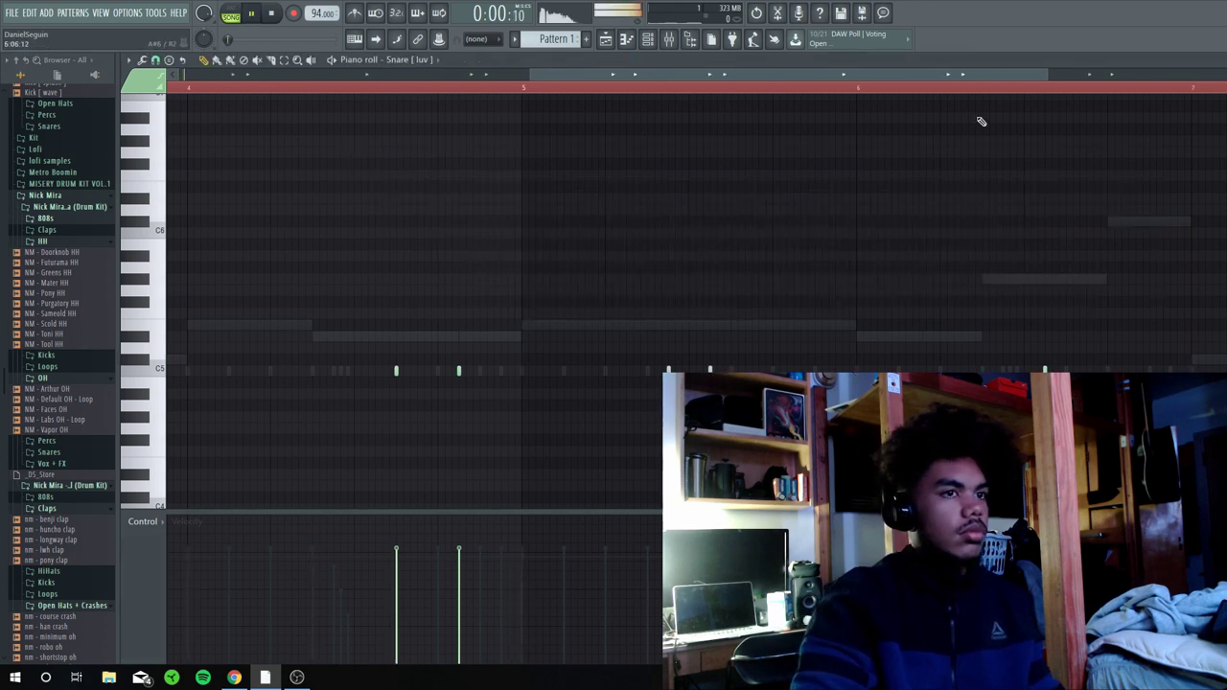
scroll(1222, 87, "down", 3)
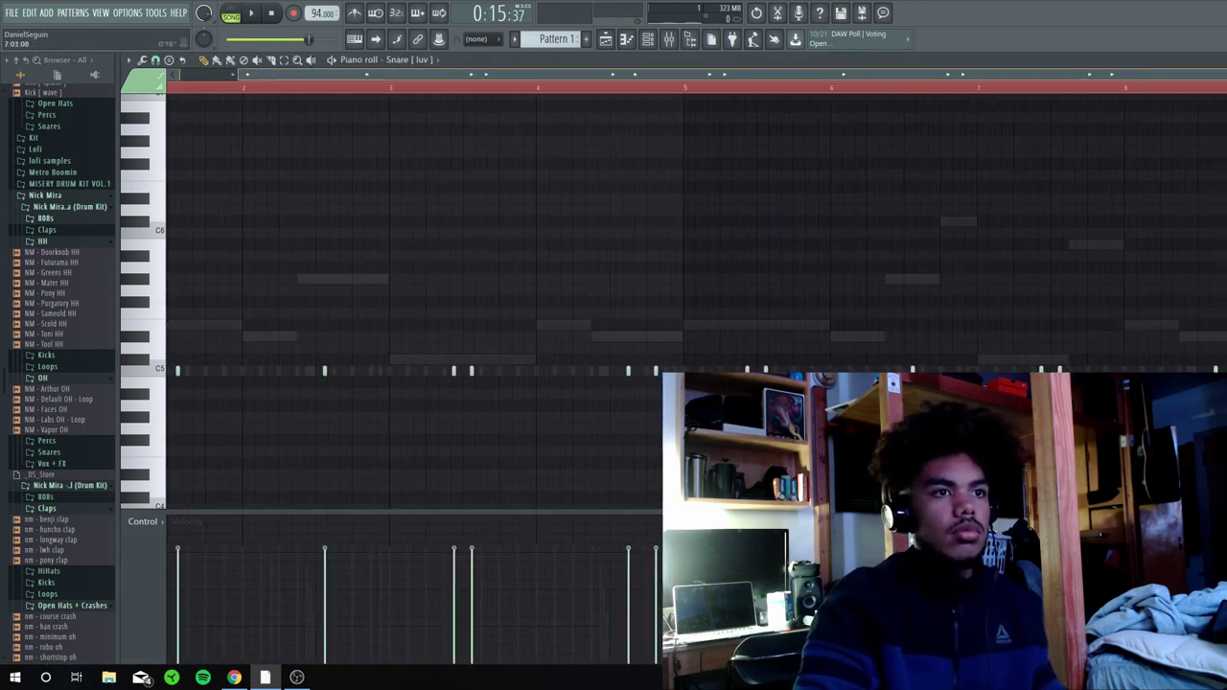
scroll(1123, 86, "up", 1)
key("space")
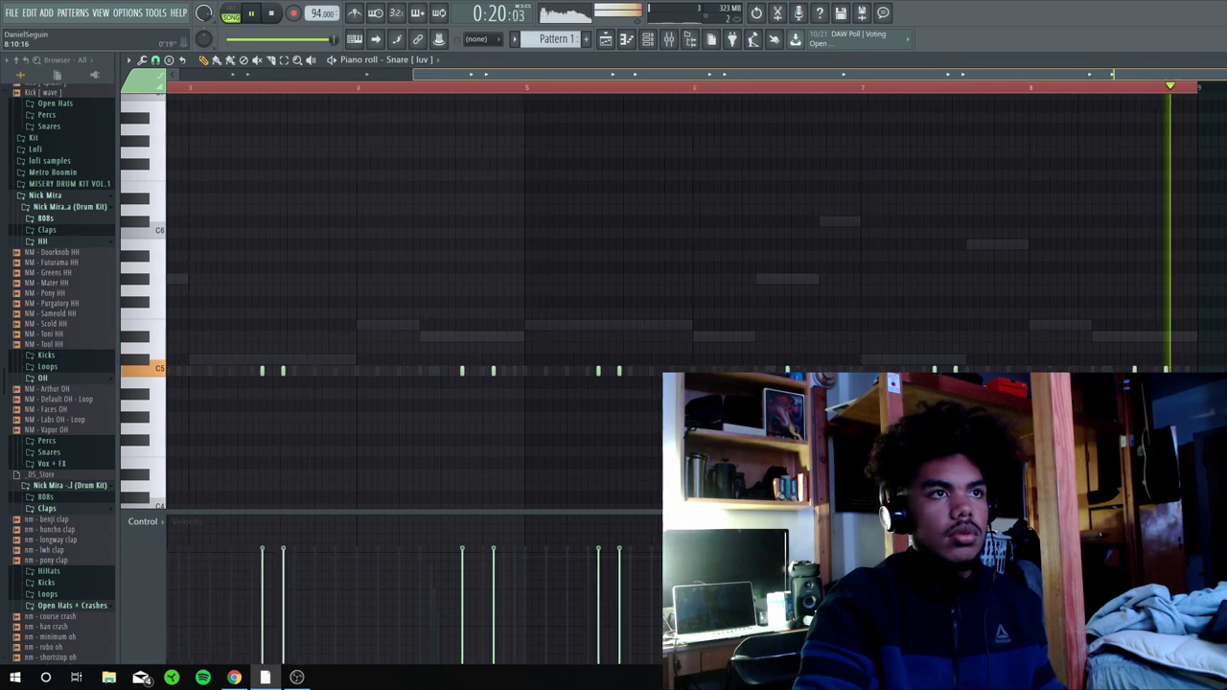
- Move the last snare note in bar 8 one step later, replaying the end of the pattern to check its timing
key("space")
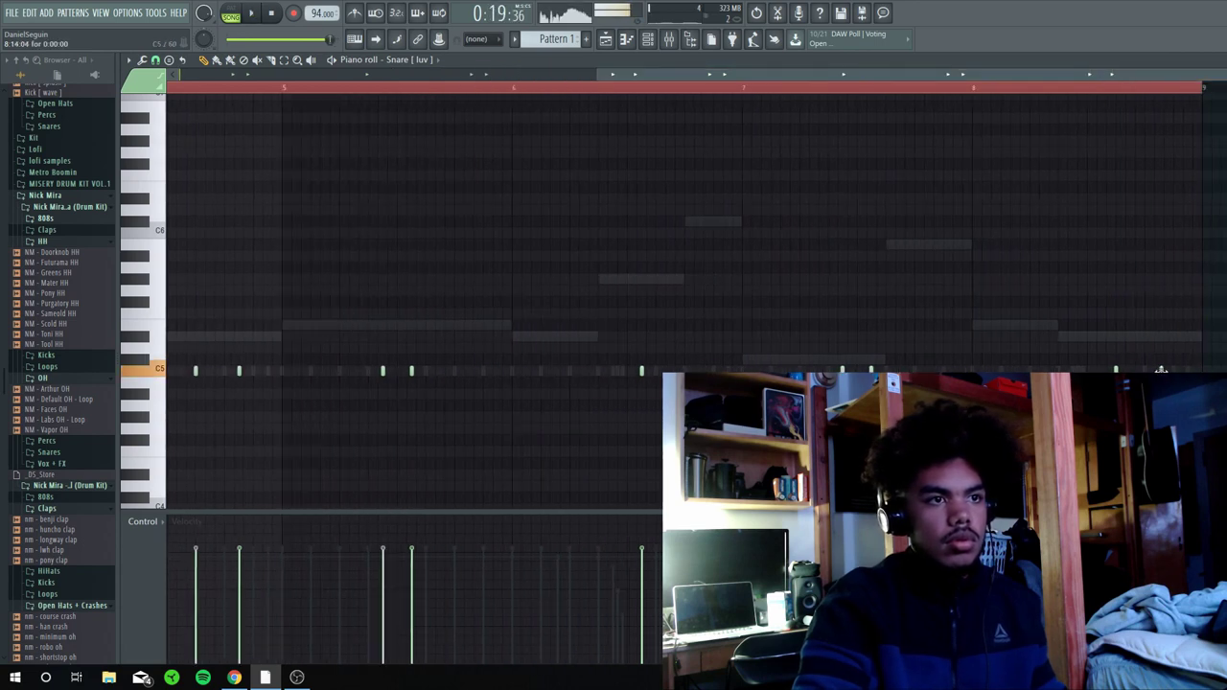
key("space")
key("space")
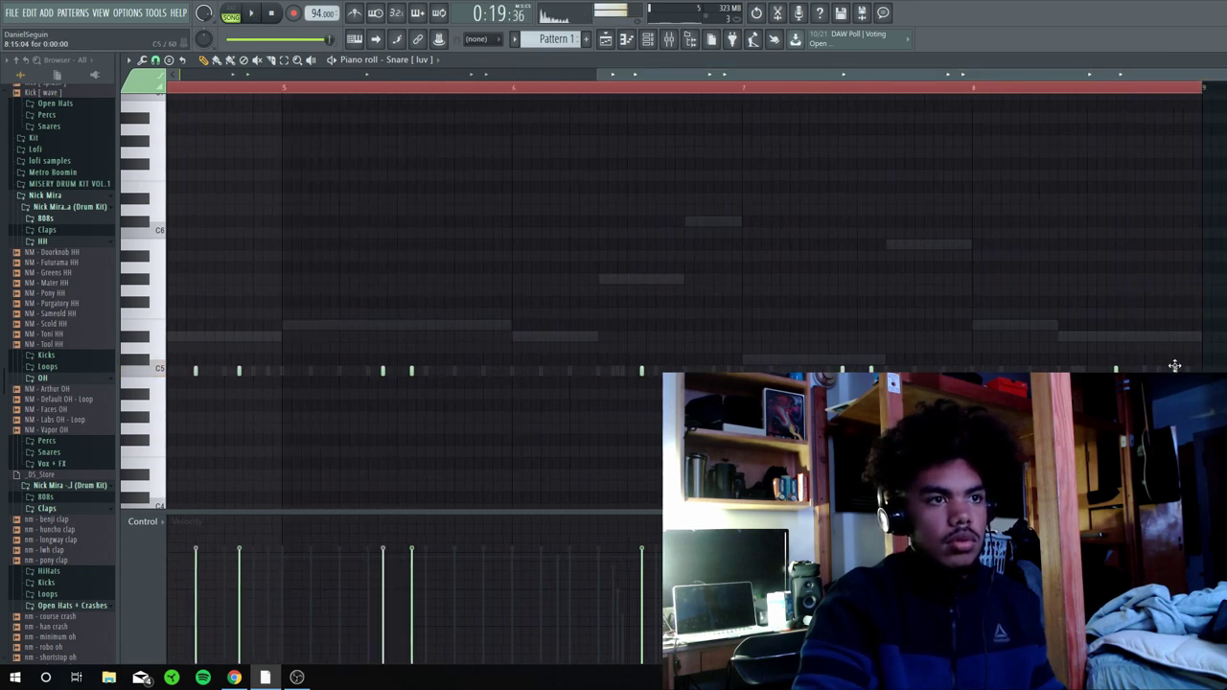
key("space")
key("space")
key("space")
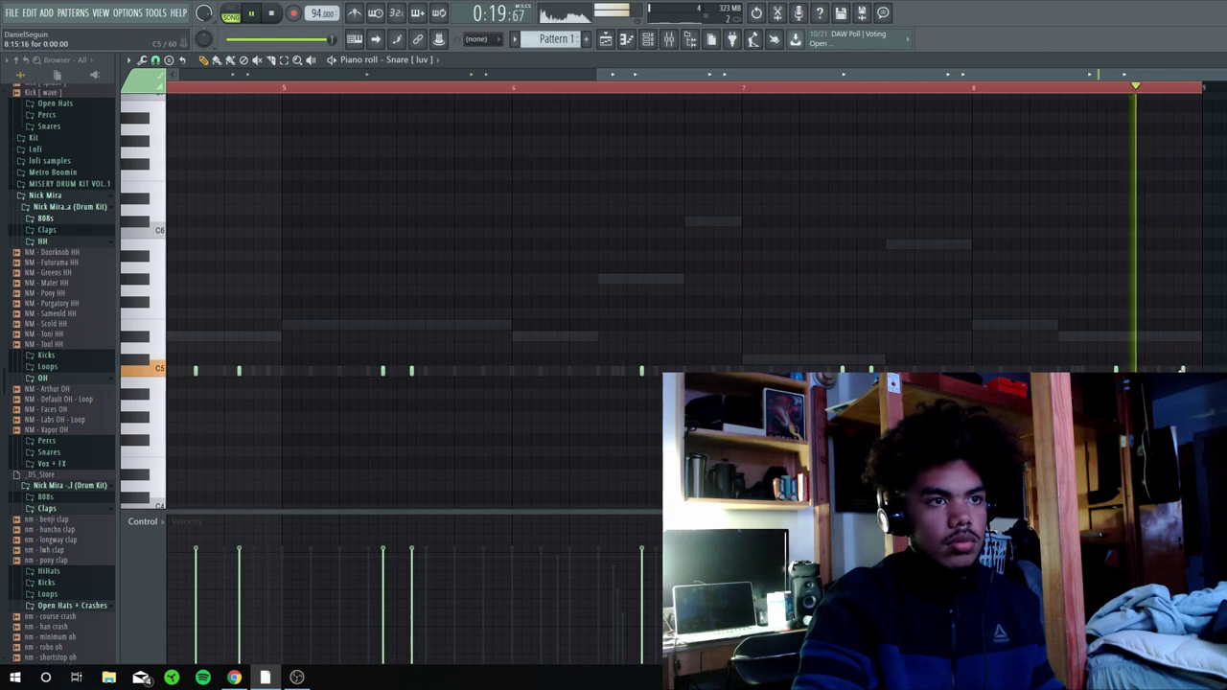
key("space")
key("space")
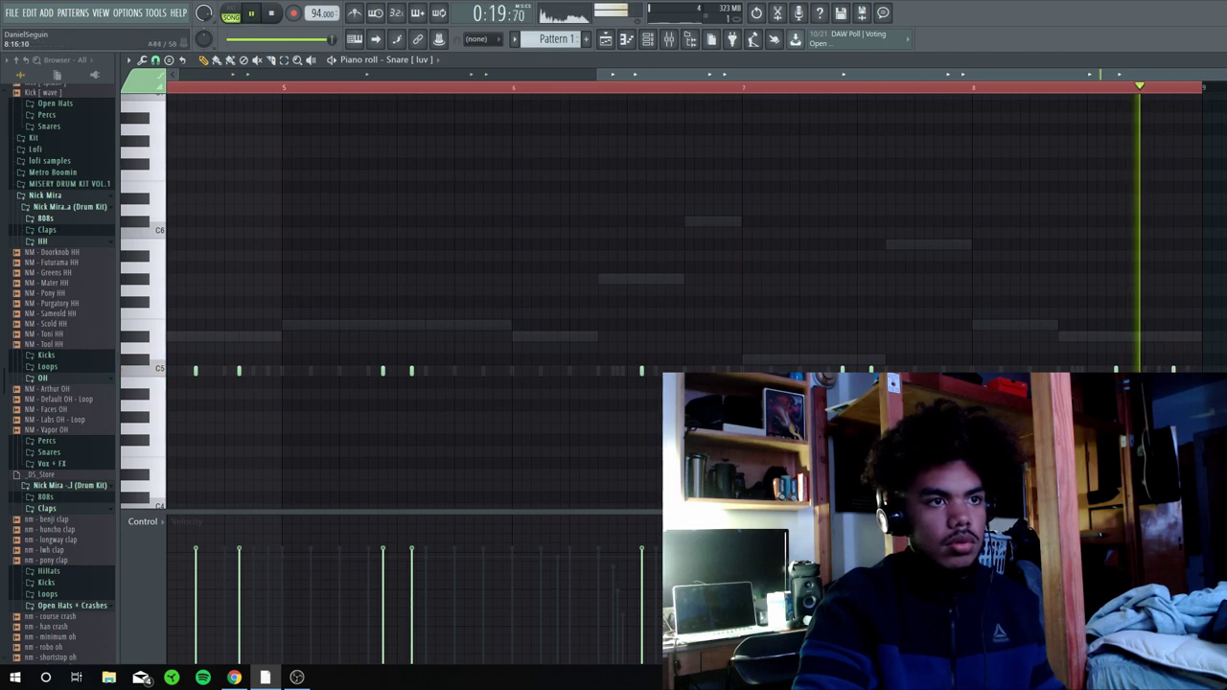
key("space")
key("space")
scroll(844, 89, "down", 3)
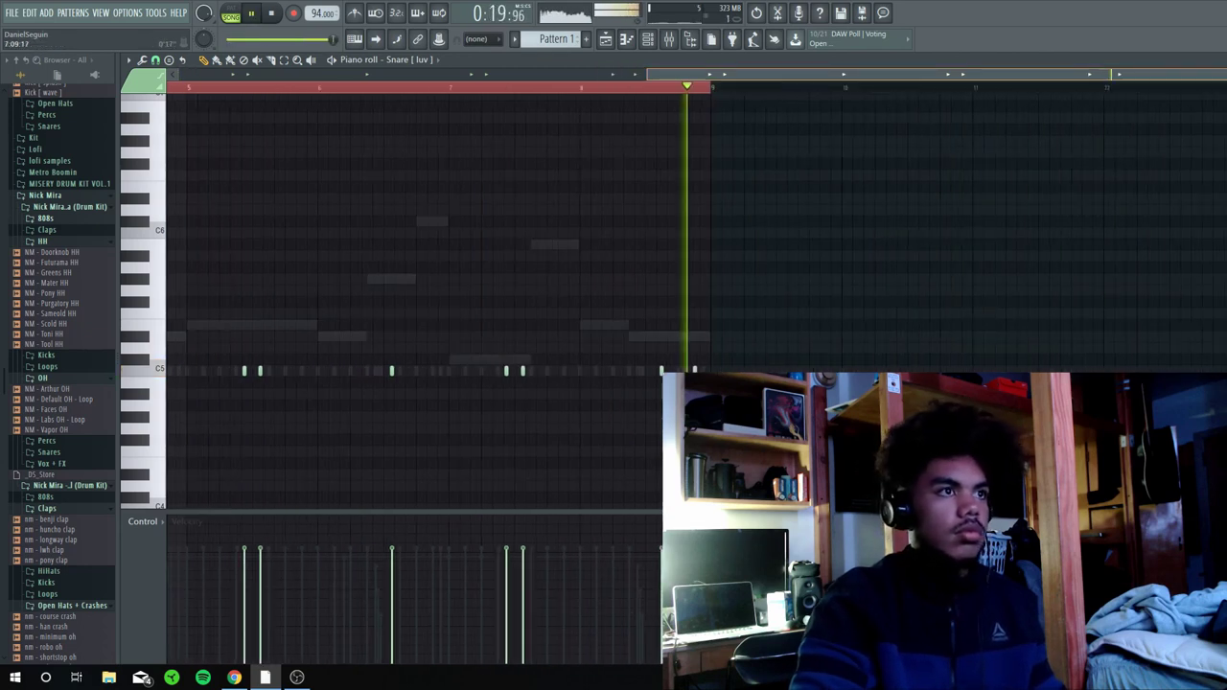
key("space")
key("space")
scroll(534, 81, "up", 2)
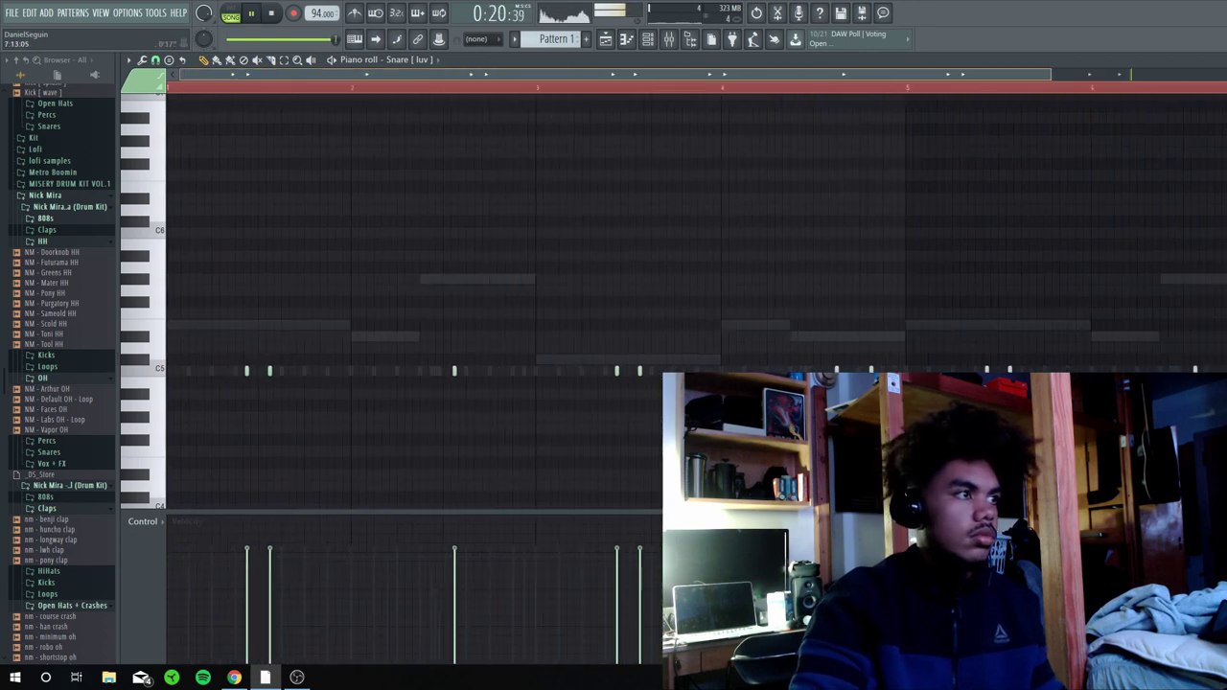
- Play the snare pattern from bar 4 and move that bar's last snare note one step later
left_click(866, 86)
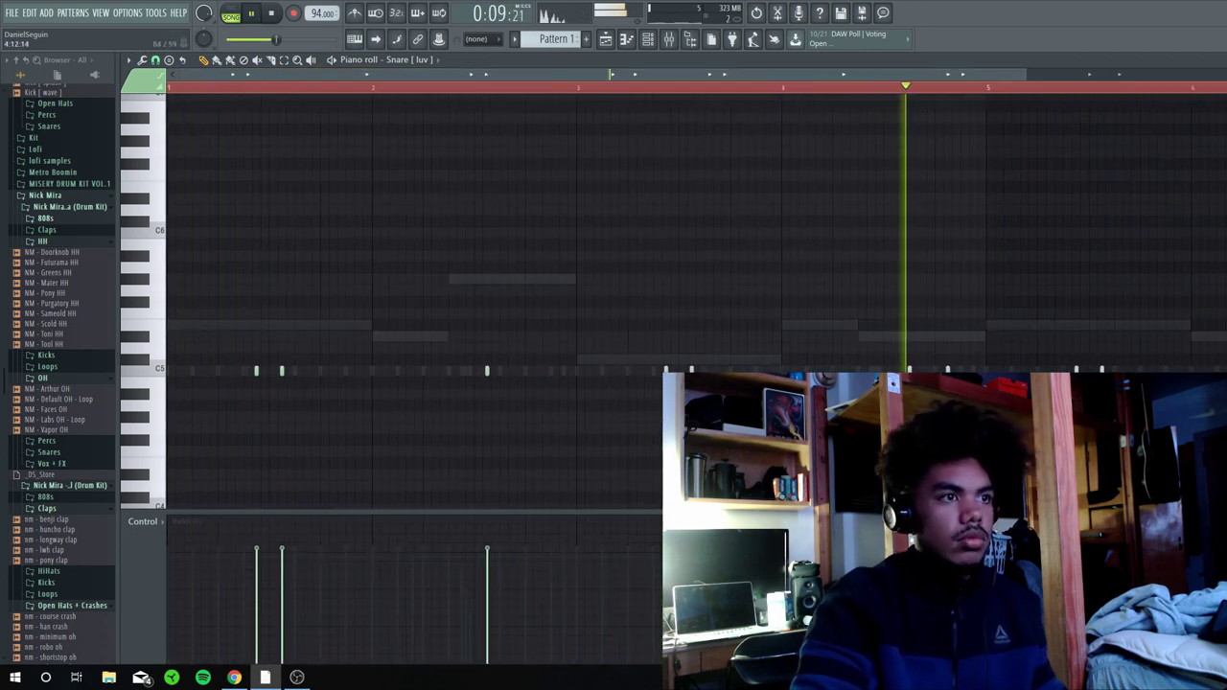
left_click_drag(949, 371, 964, 372)
key("space")
key("space")
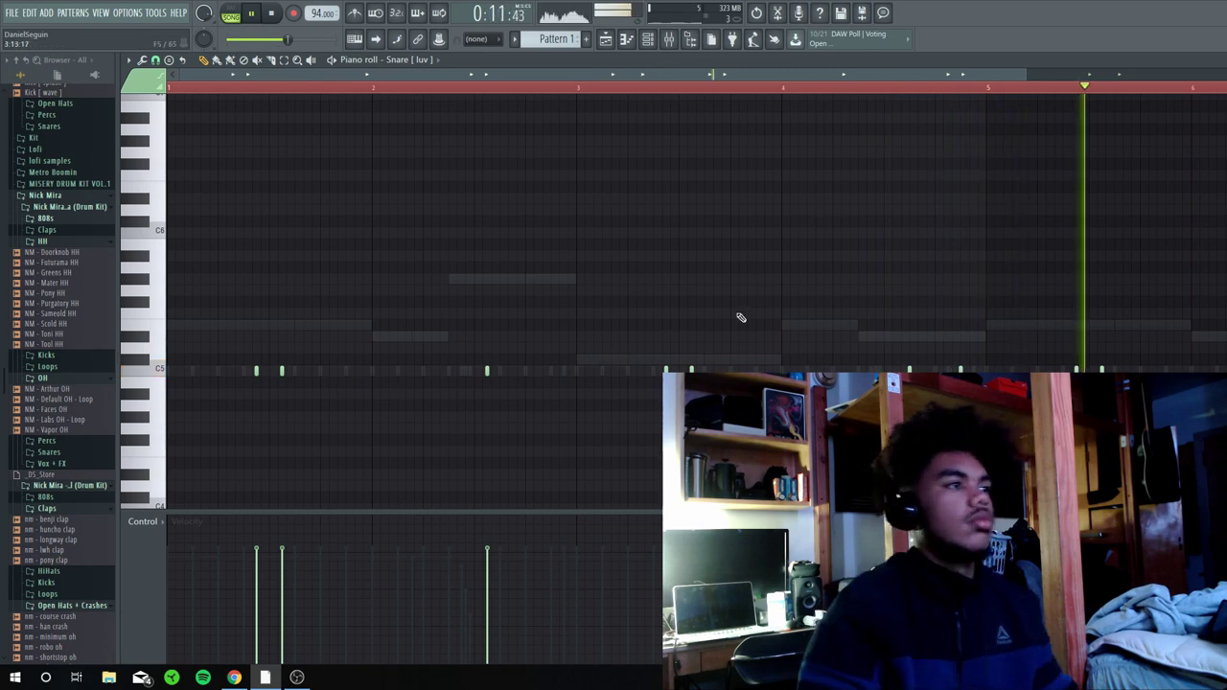
- Bring up the mixer and channel rack, stop playback, and audition the Nick Mira kit's percs, including Gummy, Utz and VG Perc
key("F9")
key("F6")
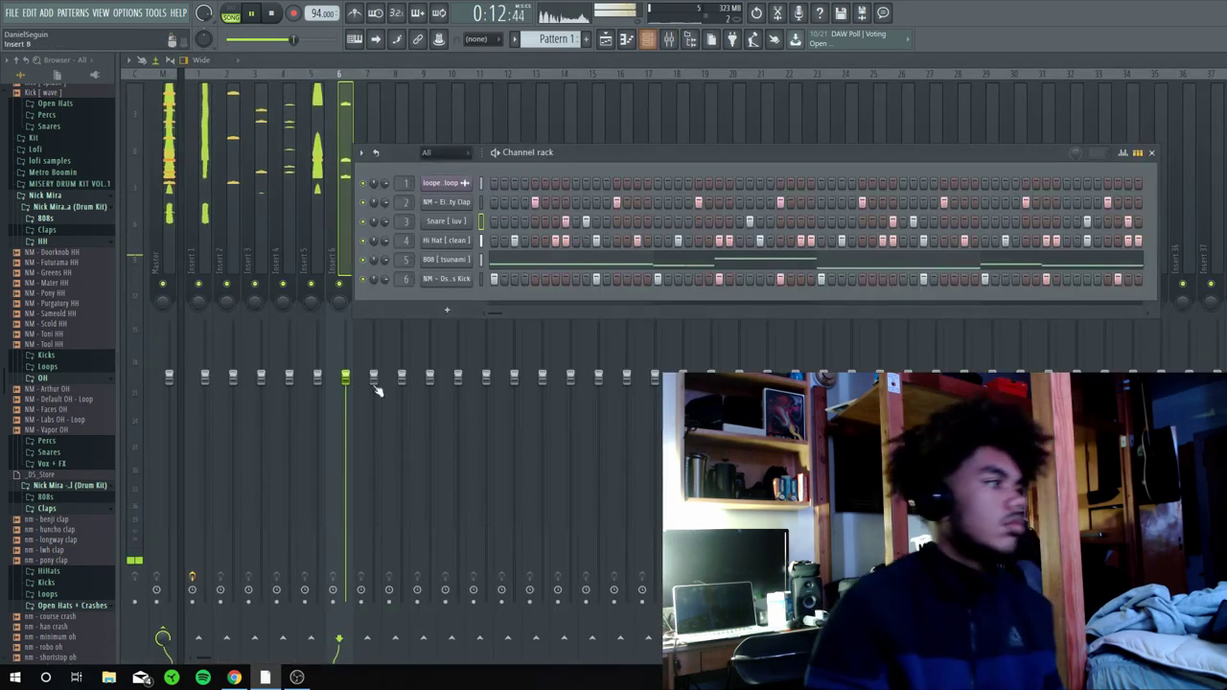
left_click(45, 441)
key("space")
left_click(59, 462)
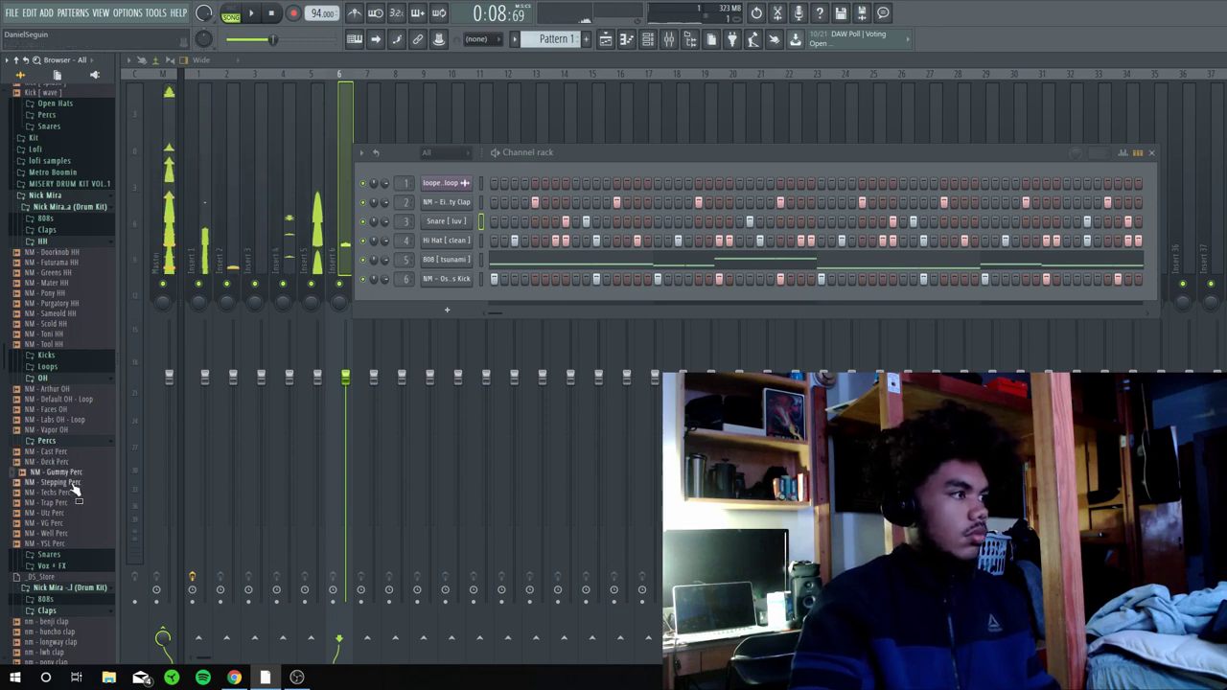
left_click(71, 493)
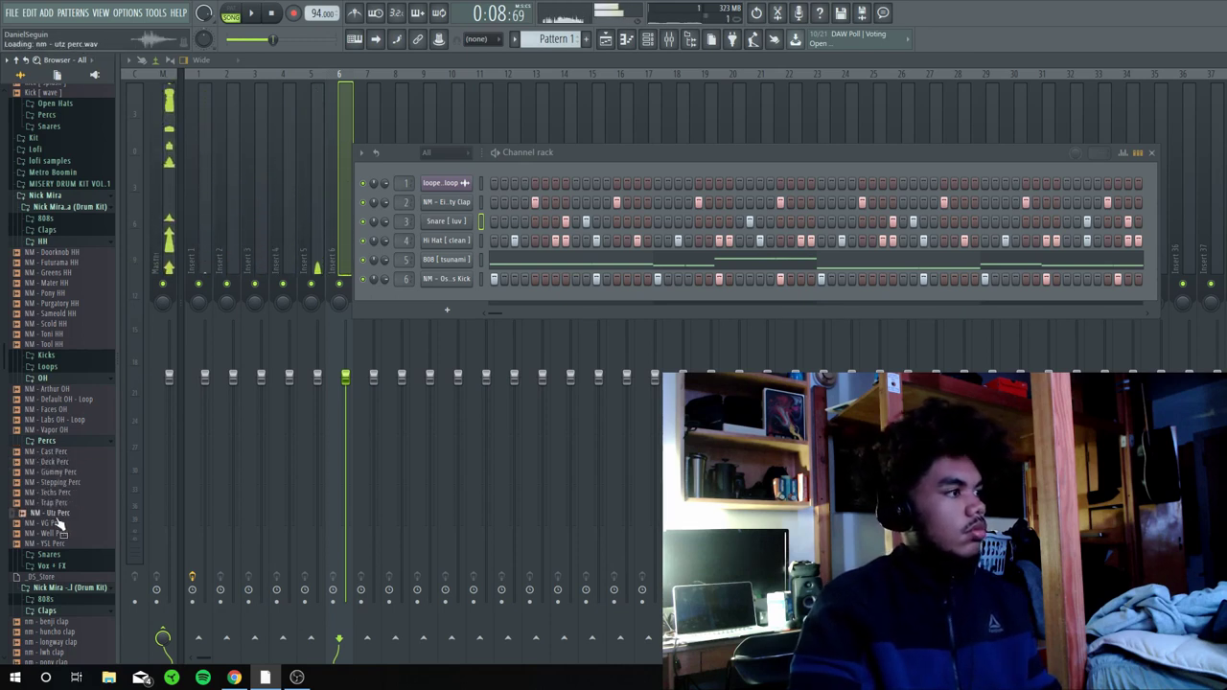
left_click(56, 523)
scroll(65, 530, "down", 3)
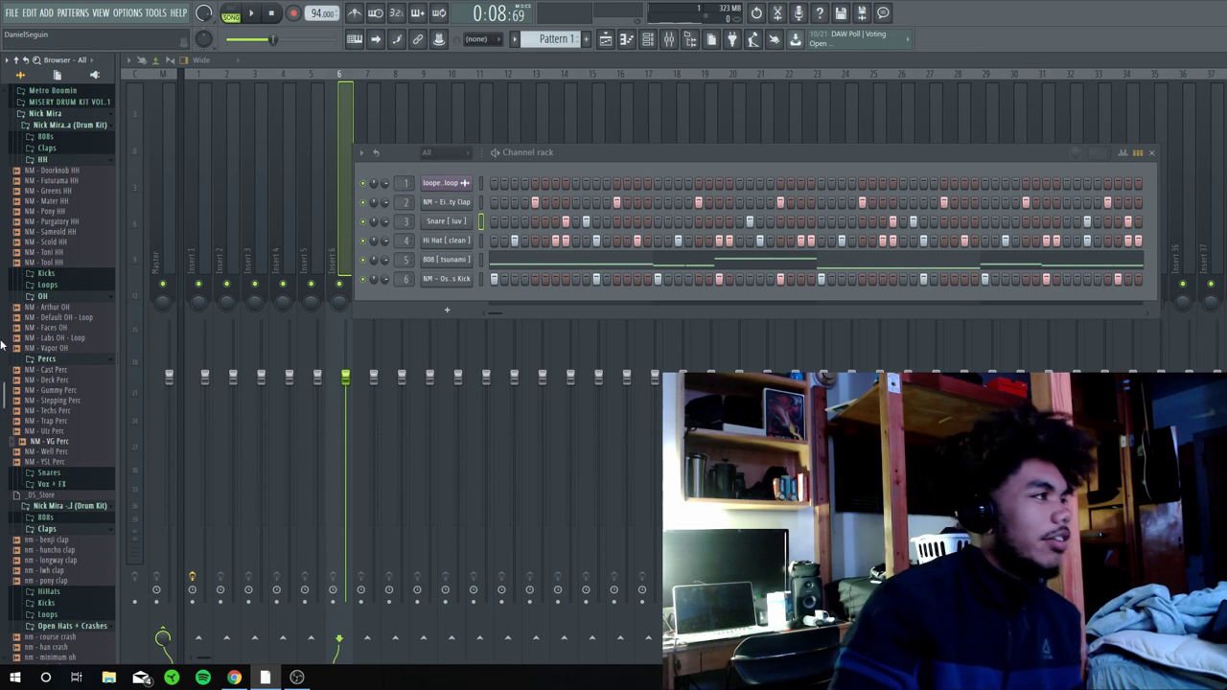
- Collapse the Nick Mira kit's OH folder and audition the Mater HH and Greens HH samples
left_click(91, 297)
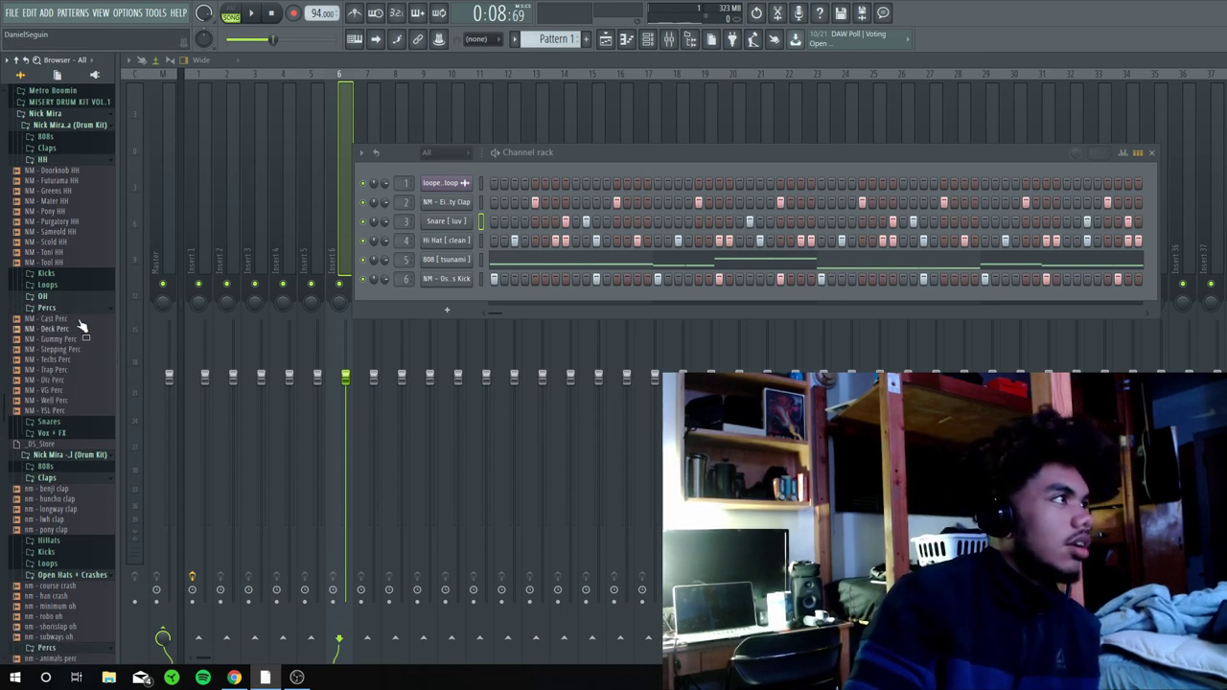
scroll(81, 326, "up", 2)
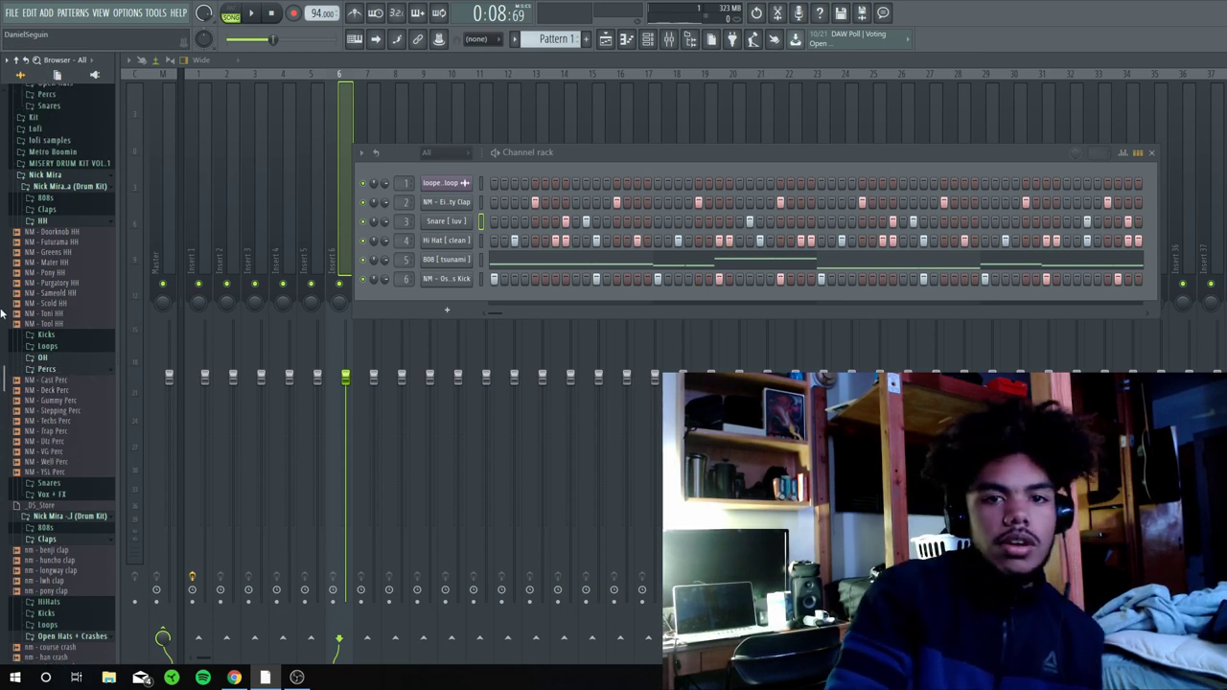
left_click(58, 261)
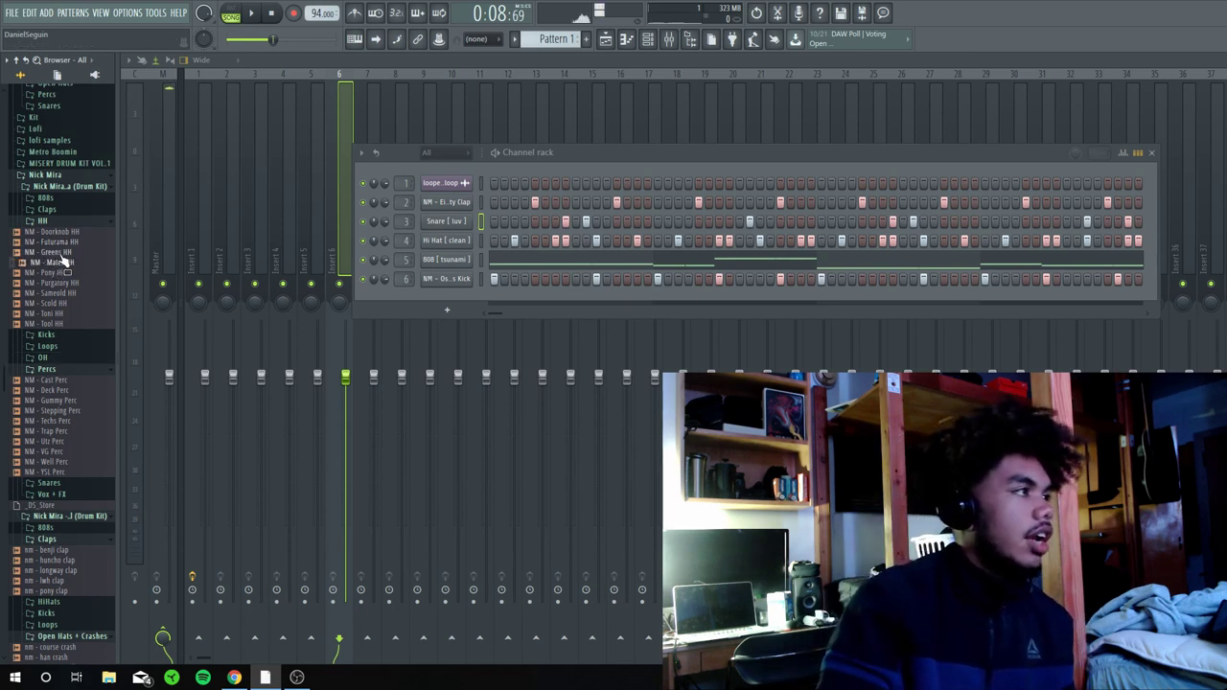
left_click(66, 253)
left_click(74, 263)
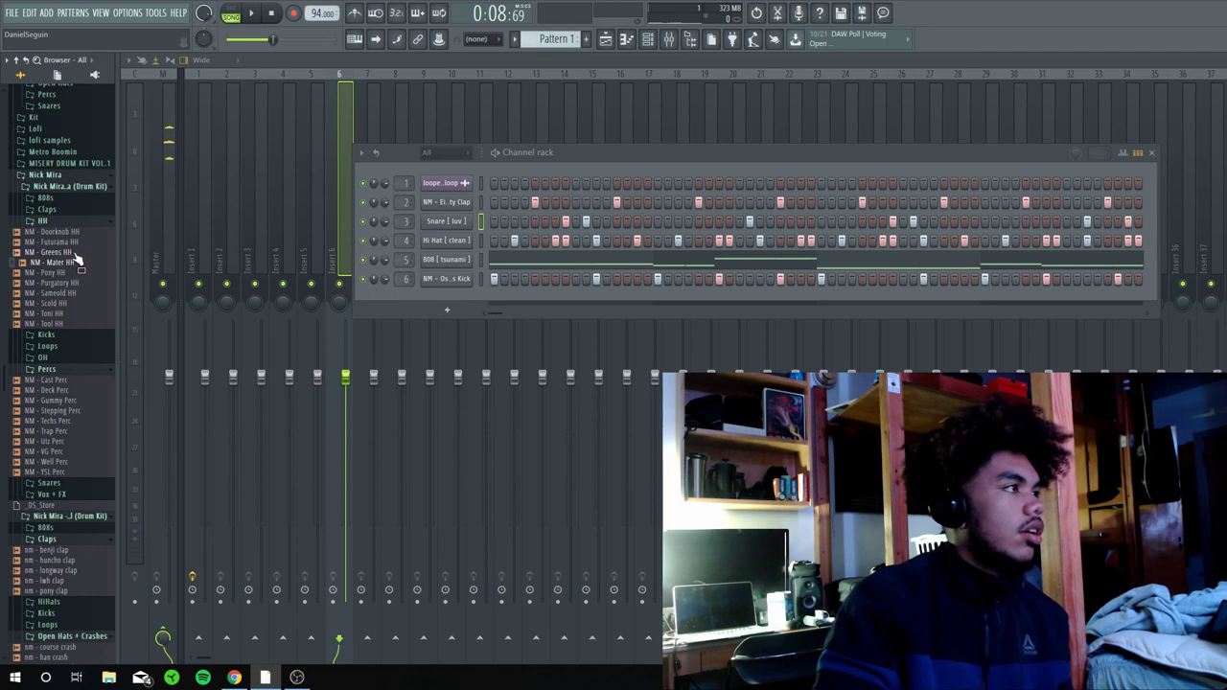
key("Up")
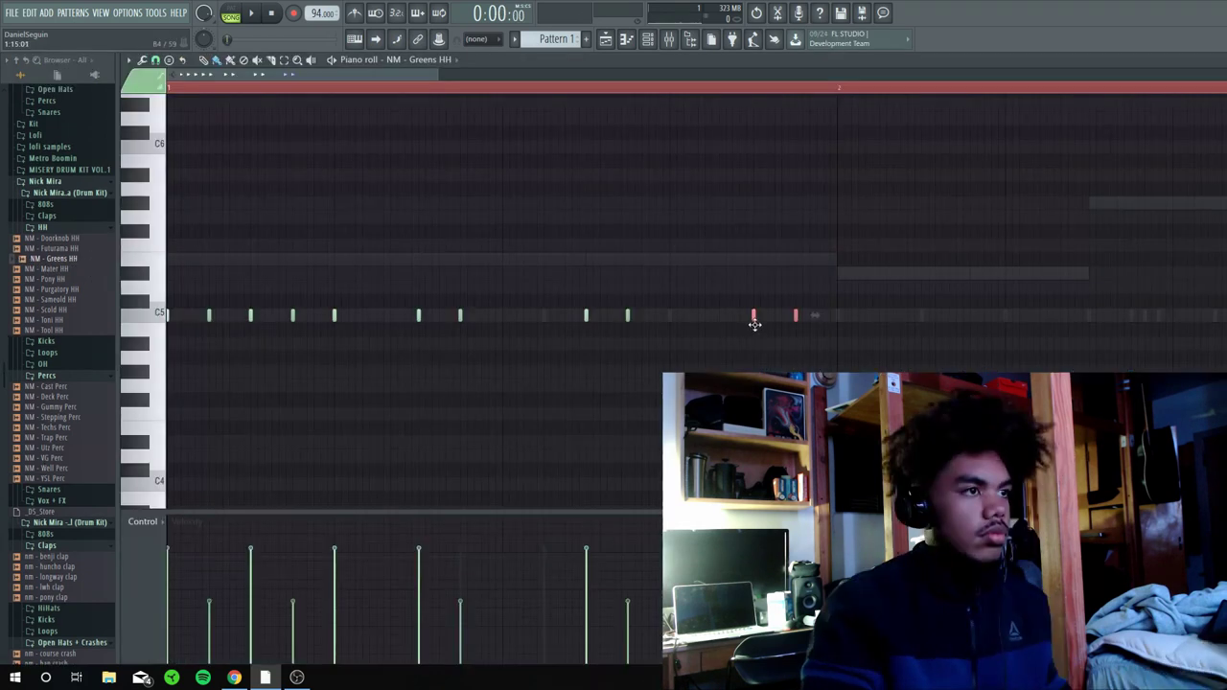
- Start playback, select all of the NM - Greens HH notes in bar 1, and copy them into bar 2
left_click(746, 285, "ctrl")
key("space")
left_click_drag(905, 378, 180, 307)
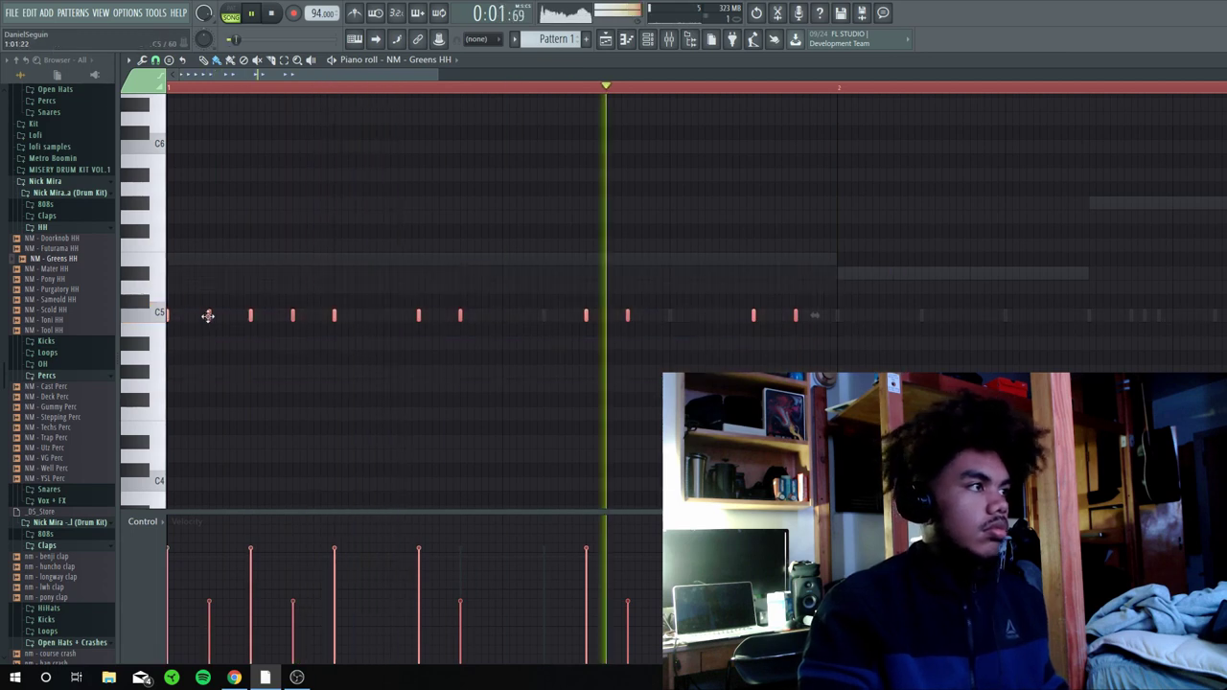
left_click_drag(888, 319, 883, 315)
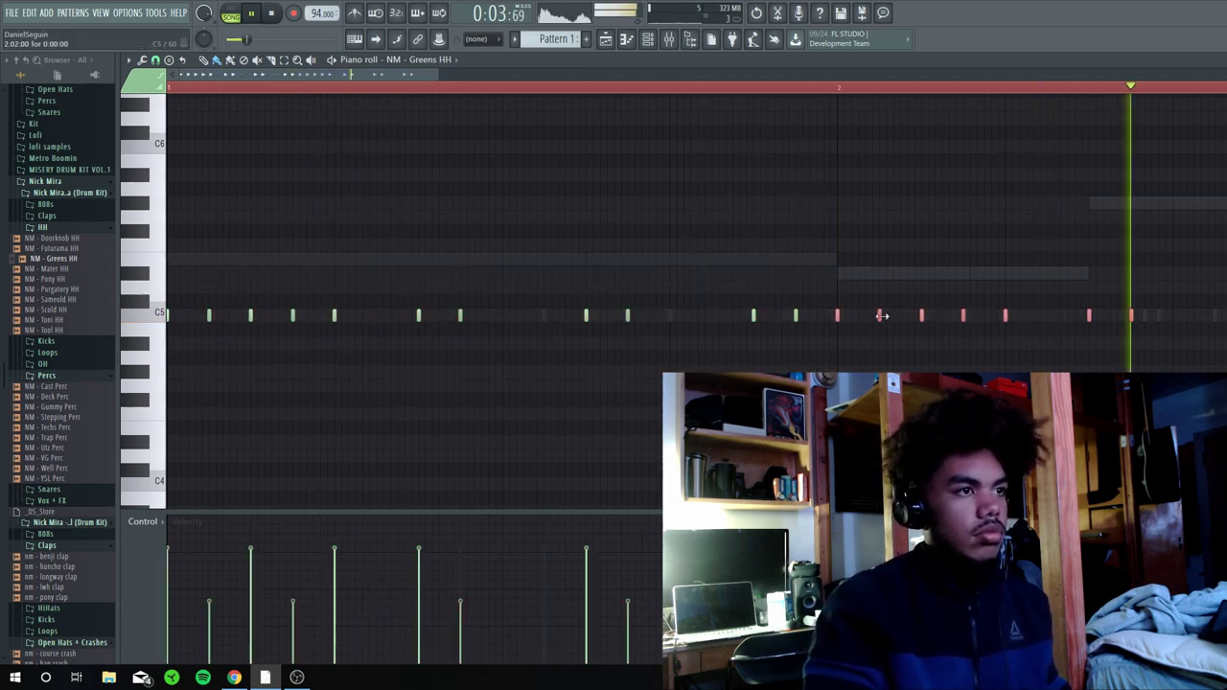
key("ctrl+d")
- Copy the two-bar NM - Greens HH pattern into bars 3 and 4, and play from the end of bar 2
scroll(852, 76, "down", 1)
scroll(844, 75, "down", 3)
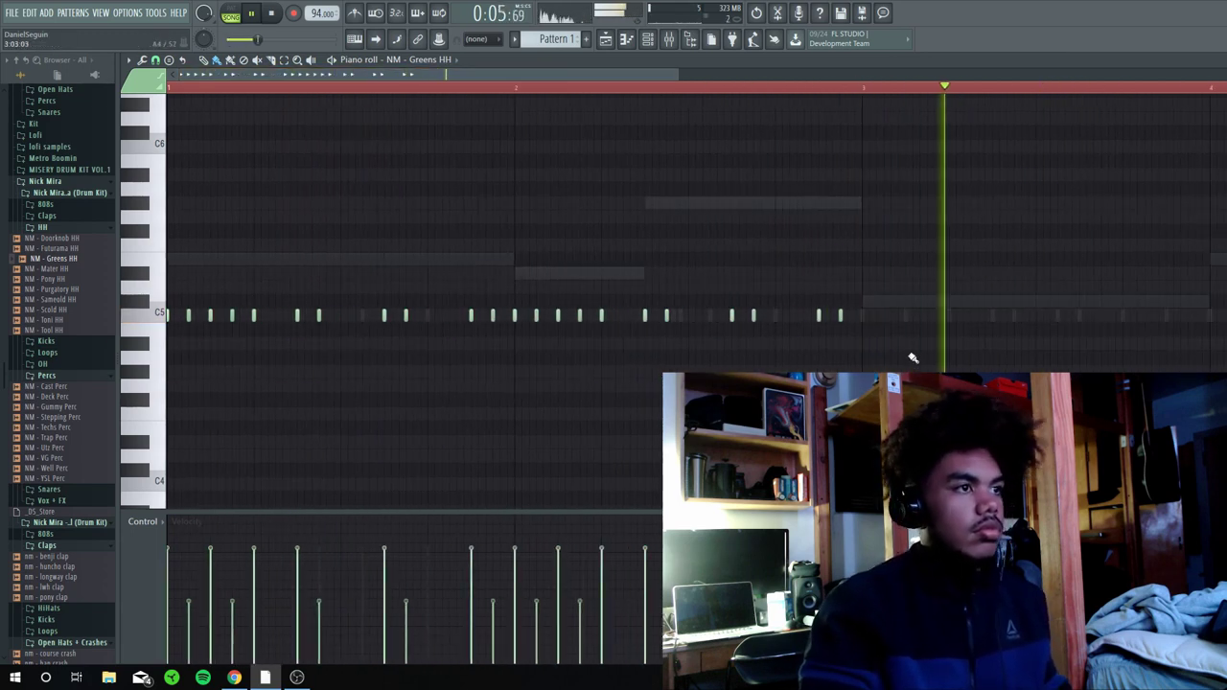
left_click_drag(919, 363, 50, 266)
key("ctrl+b")
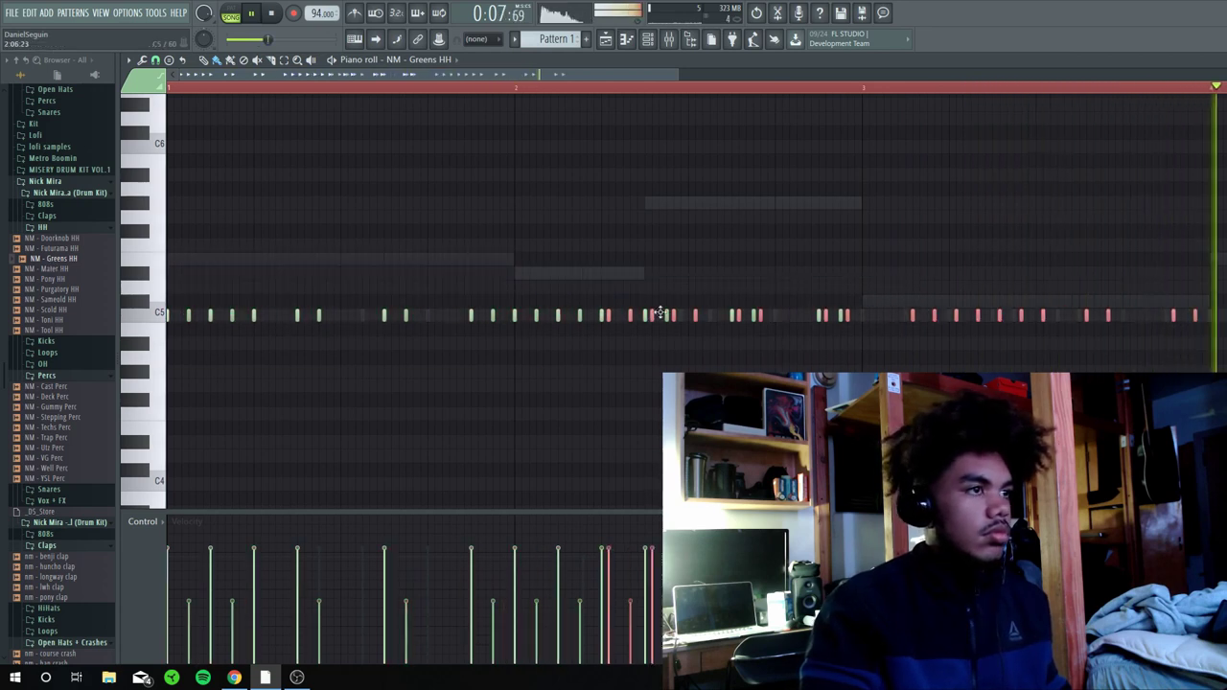
left_click_drag(882, 305, 885, 305)
key("ctrl+d")
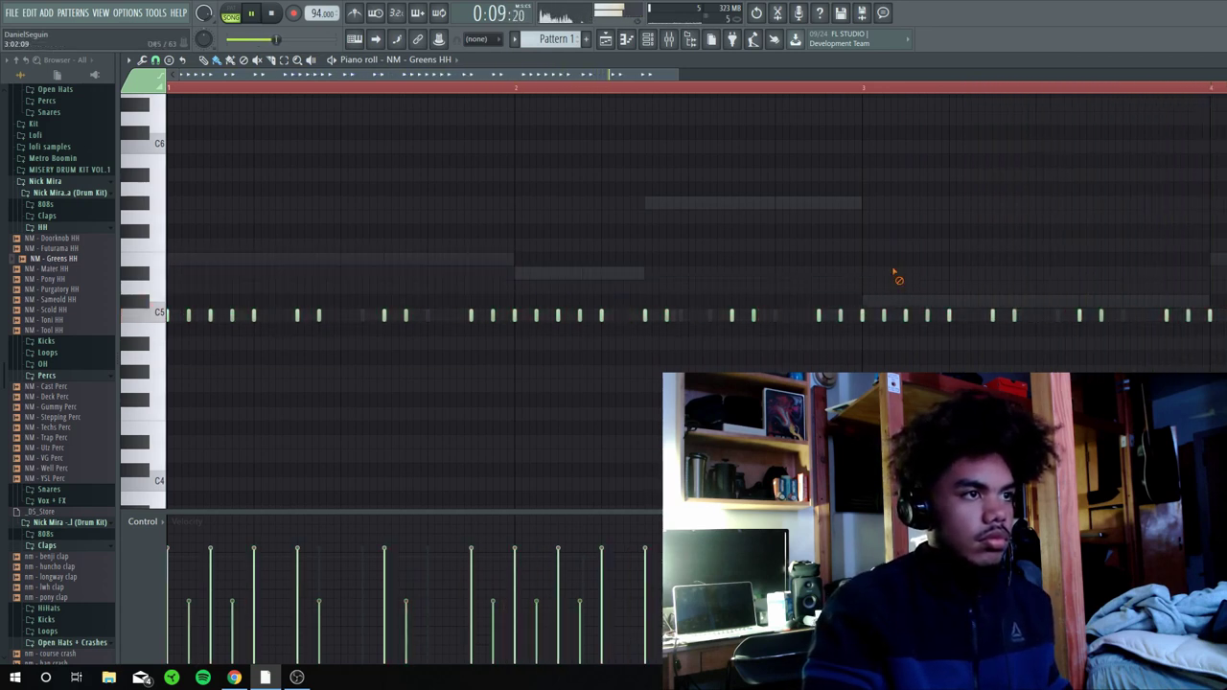
left_click(832, 90)
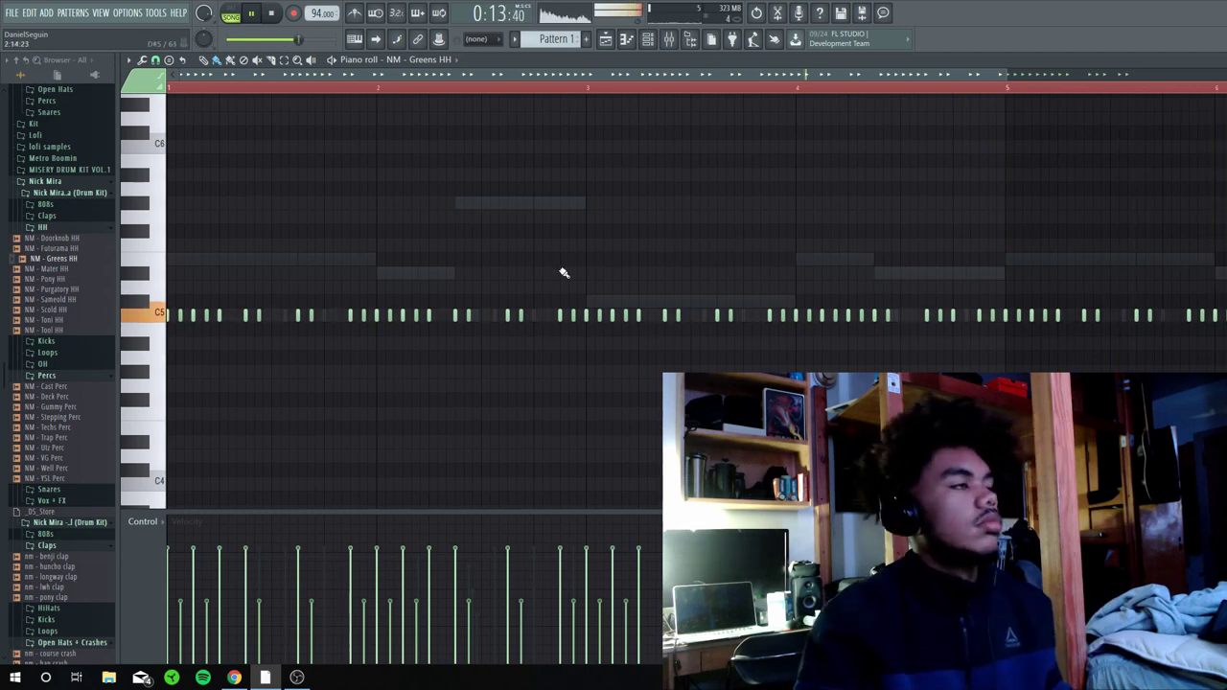
- Remove the 808 [ tsunami ], Snare [ luv ] and NM - Greens HH clips starting at bar 33 of the arrangement
key("F6")
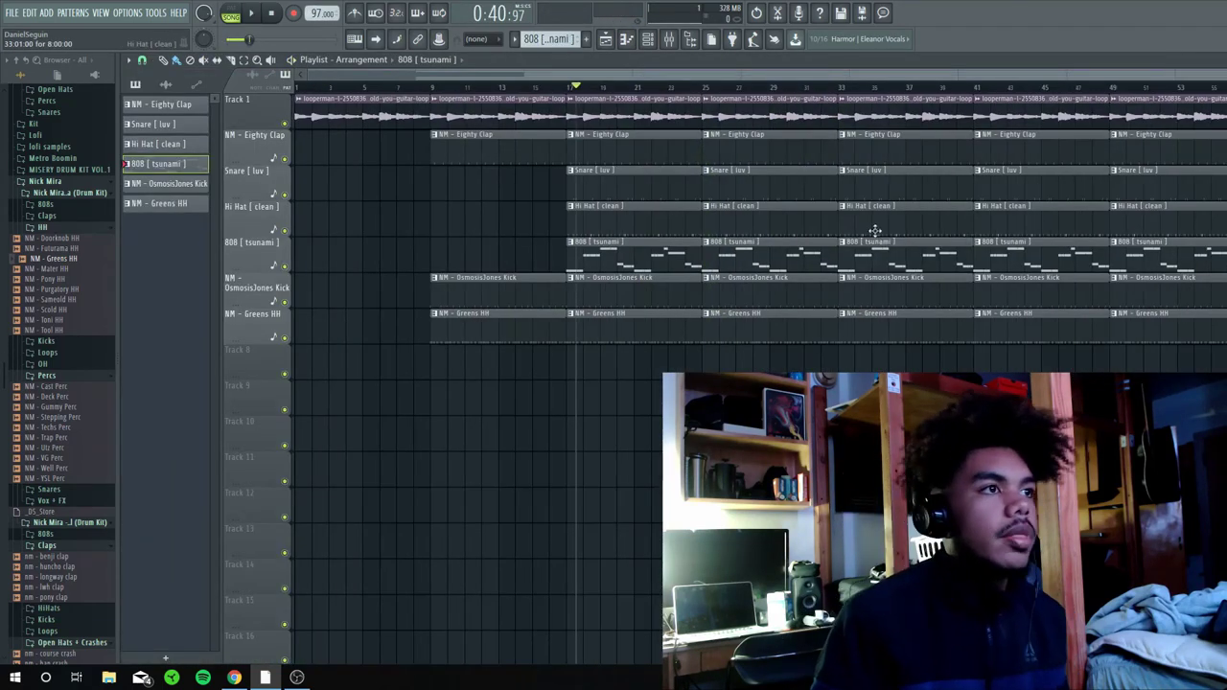
right_click(877, 255)
right_click(876, 184)
right_click(885, 326)
- Play the song from bar 33, trim the start of the NM - OsmosisJones Kick clip there, and delete that clip
left_click(841, 87)
key("space")
left_click_drag(842, 293, 857, 293)
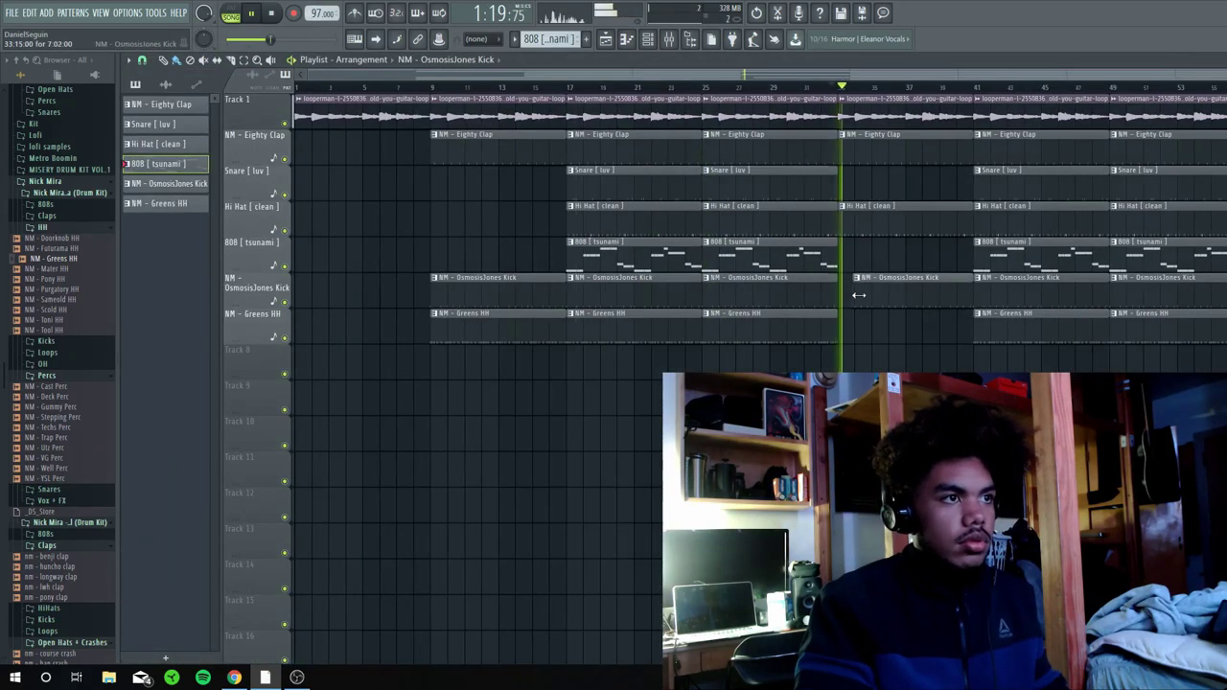
right_click(871, 290)
- Delete the NM - OsmosisJones Kick and 808 [ tsunami ] clips at bar 41, and select all playlist clips
scroll(809, 342, "down", 1)
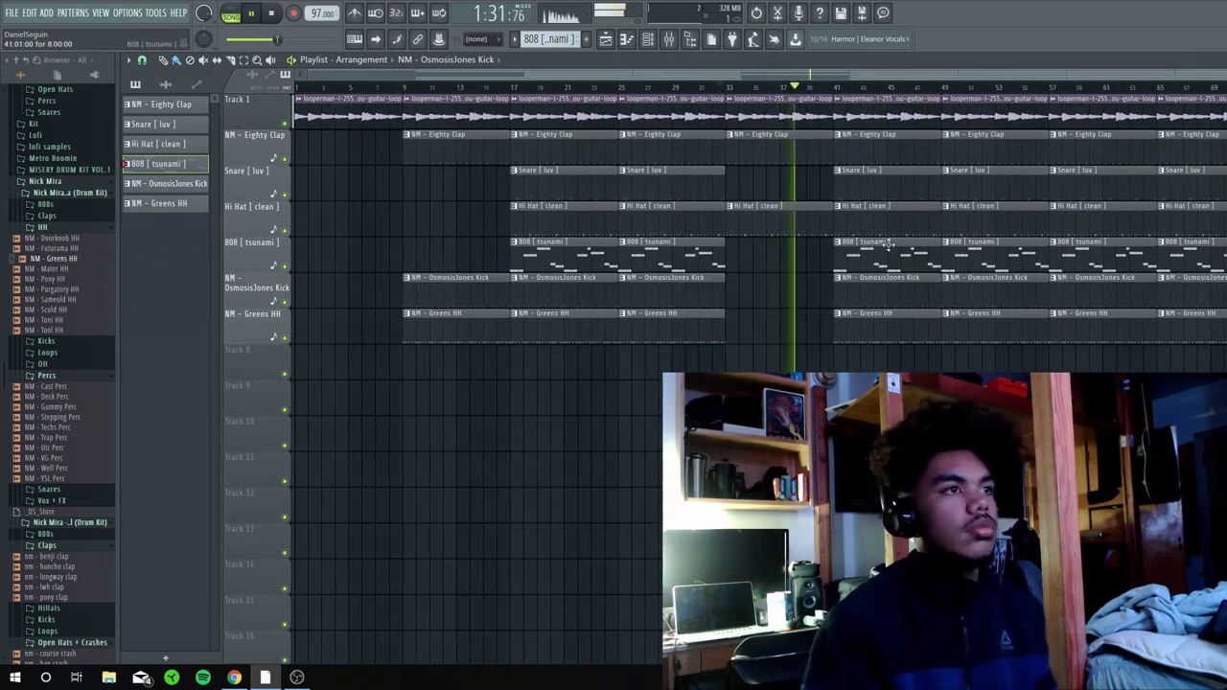
right_click(894, 294)
right_click(892, 256)
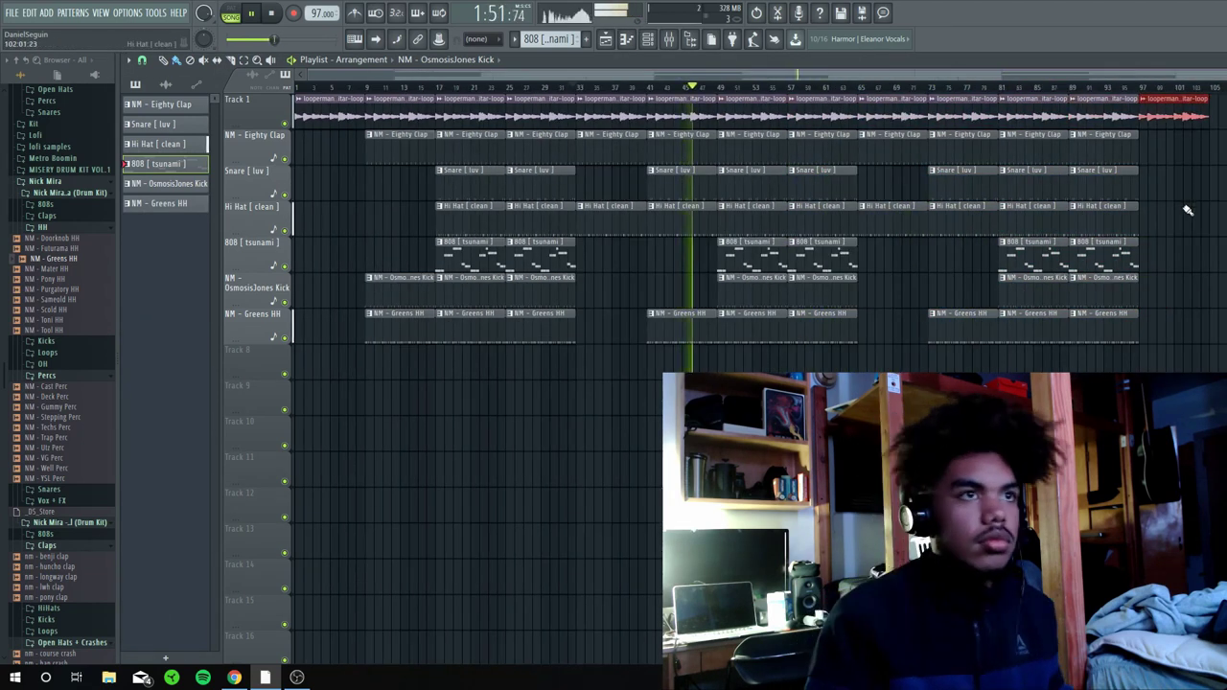
key("ctrl+a")
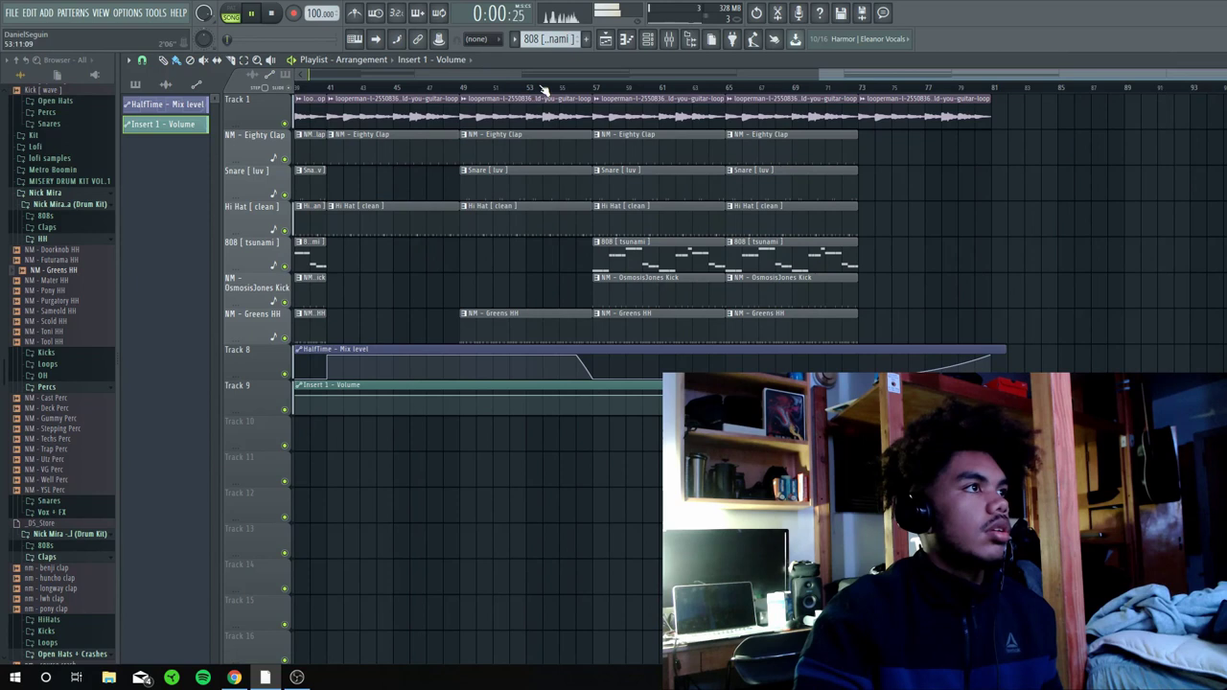
- Play the arrangement from bar 11 to review the drop and the half-time section, and stop playback
scroll(547, 74, "up", 3)
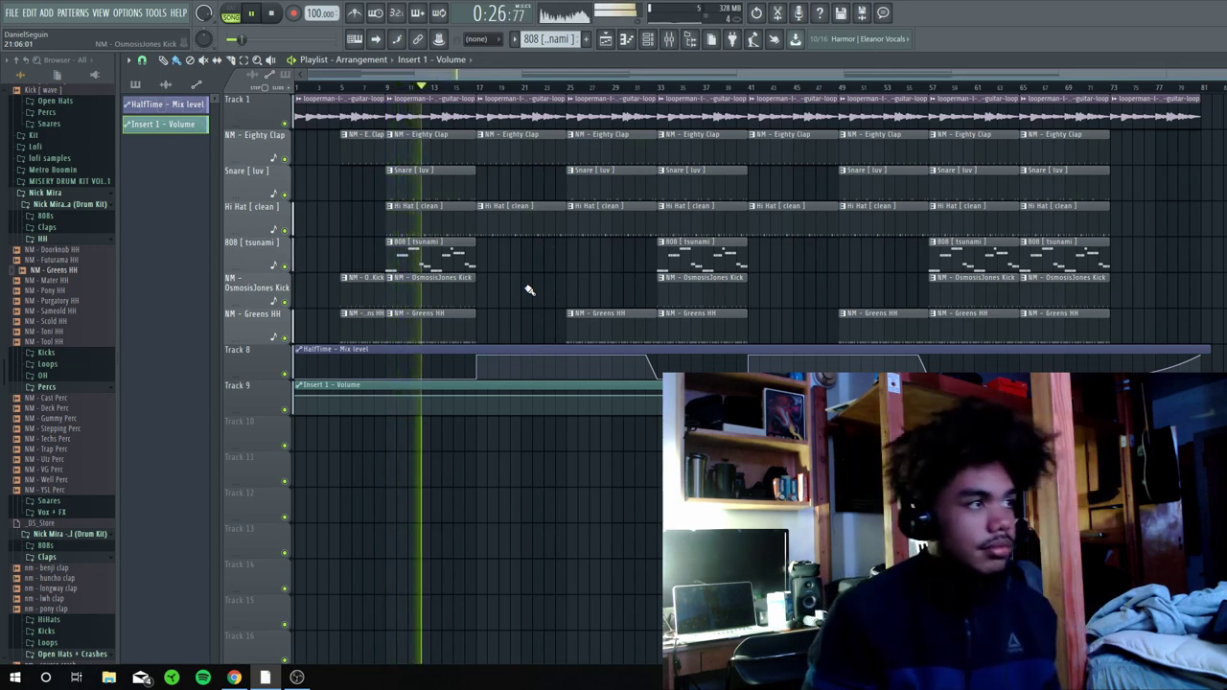
left_click(414, 89)
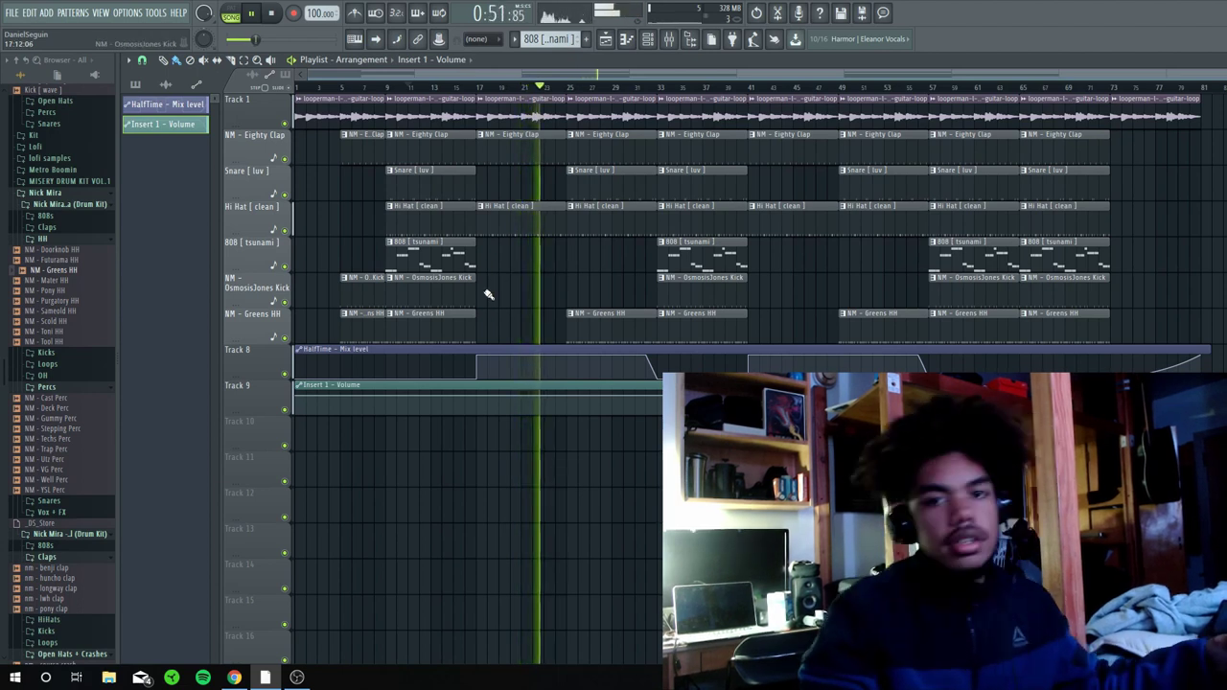
left_click(275, 14)
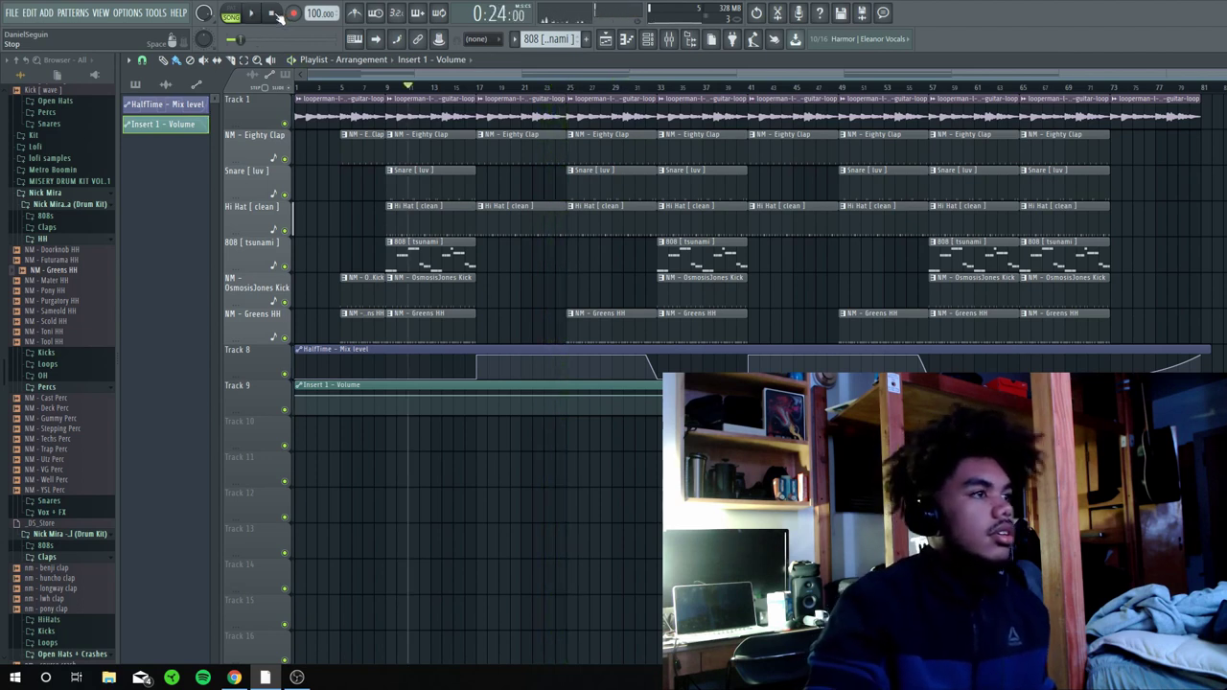